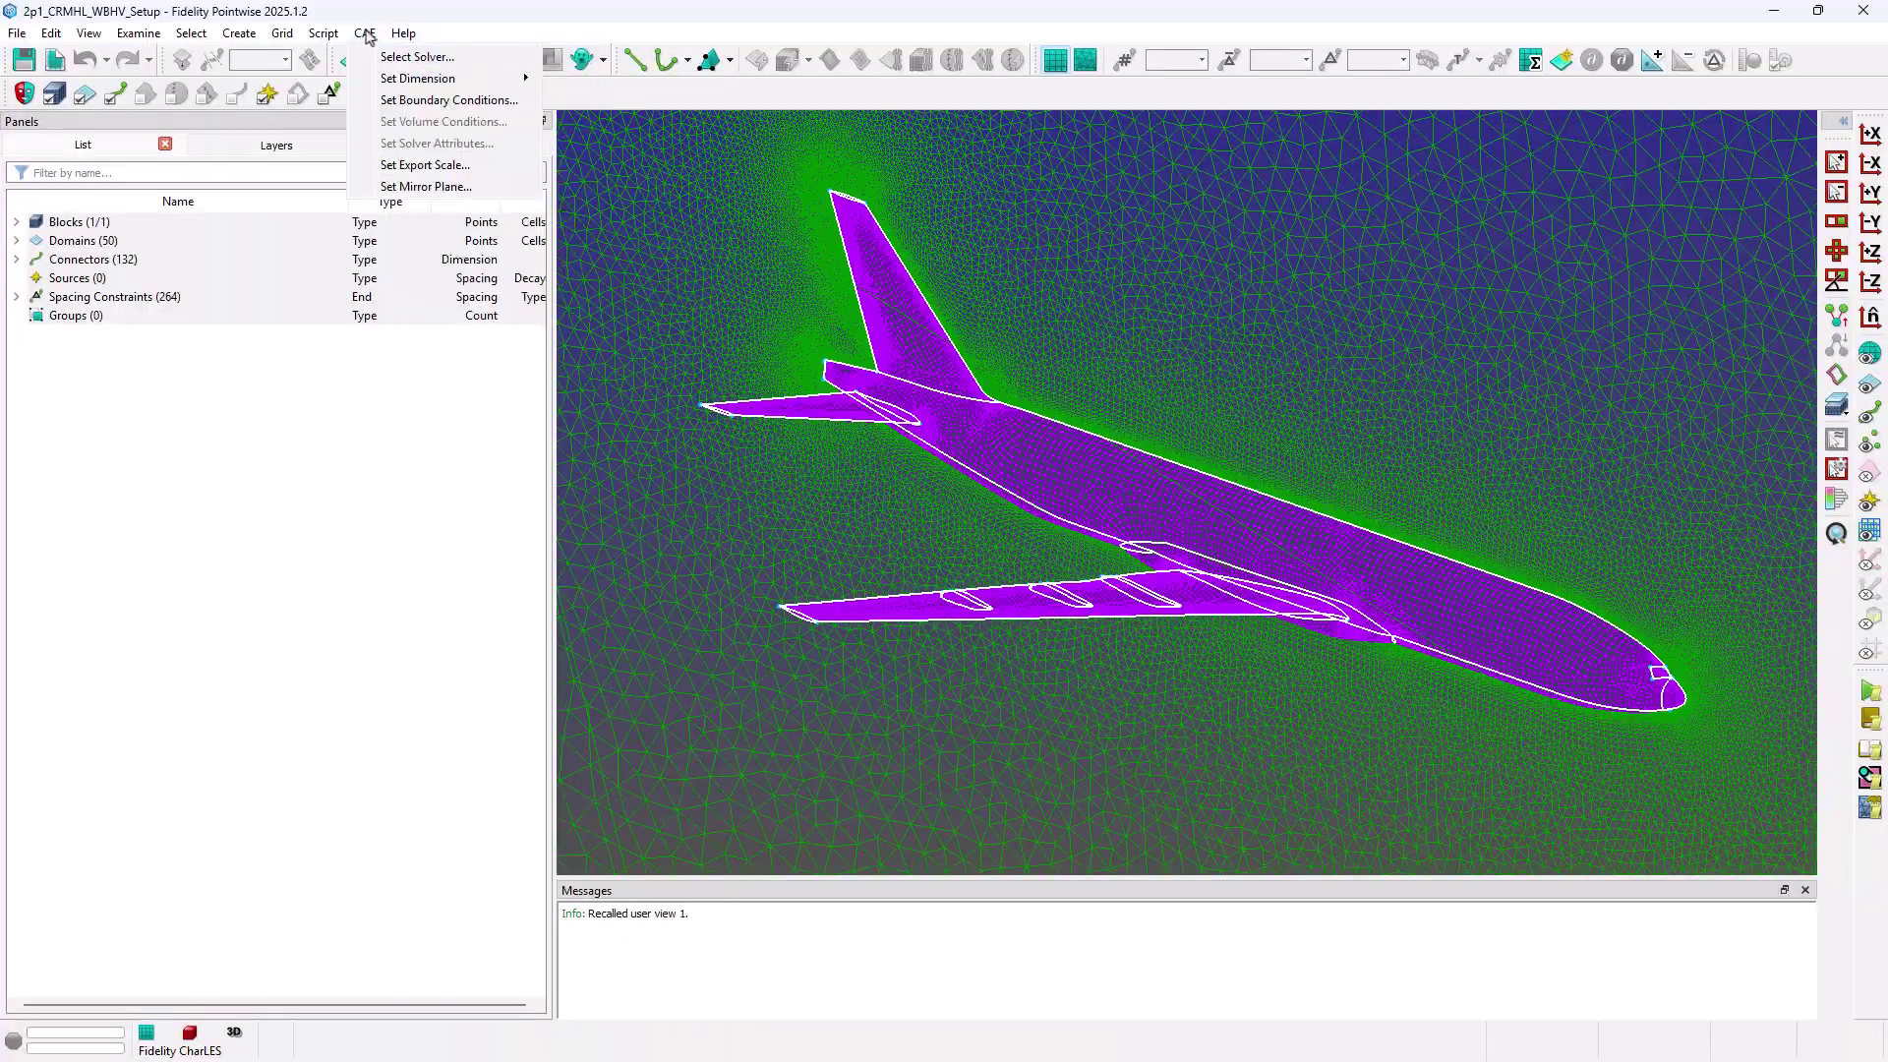
- Review which surfaces belong to the WBF, Wing, Htail, Vtail and FTF boundary conditions
left_click(407, 102)
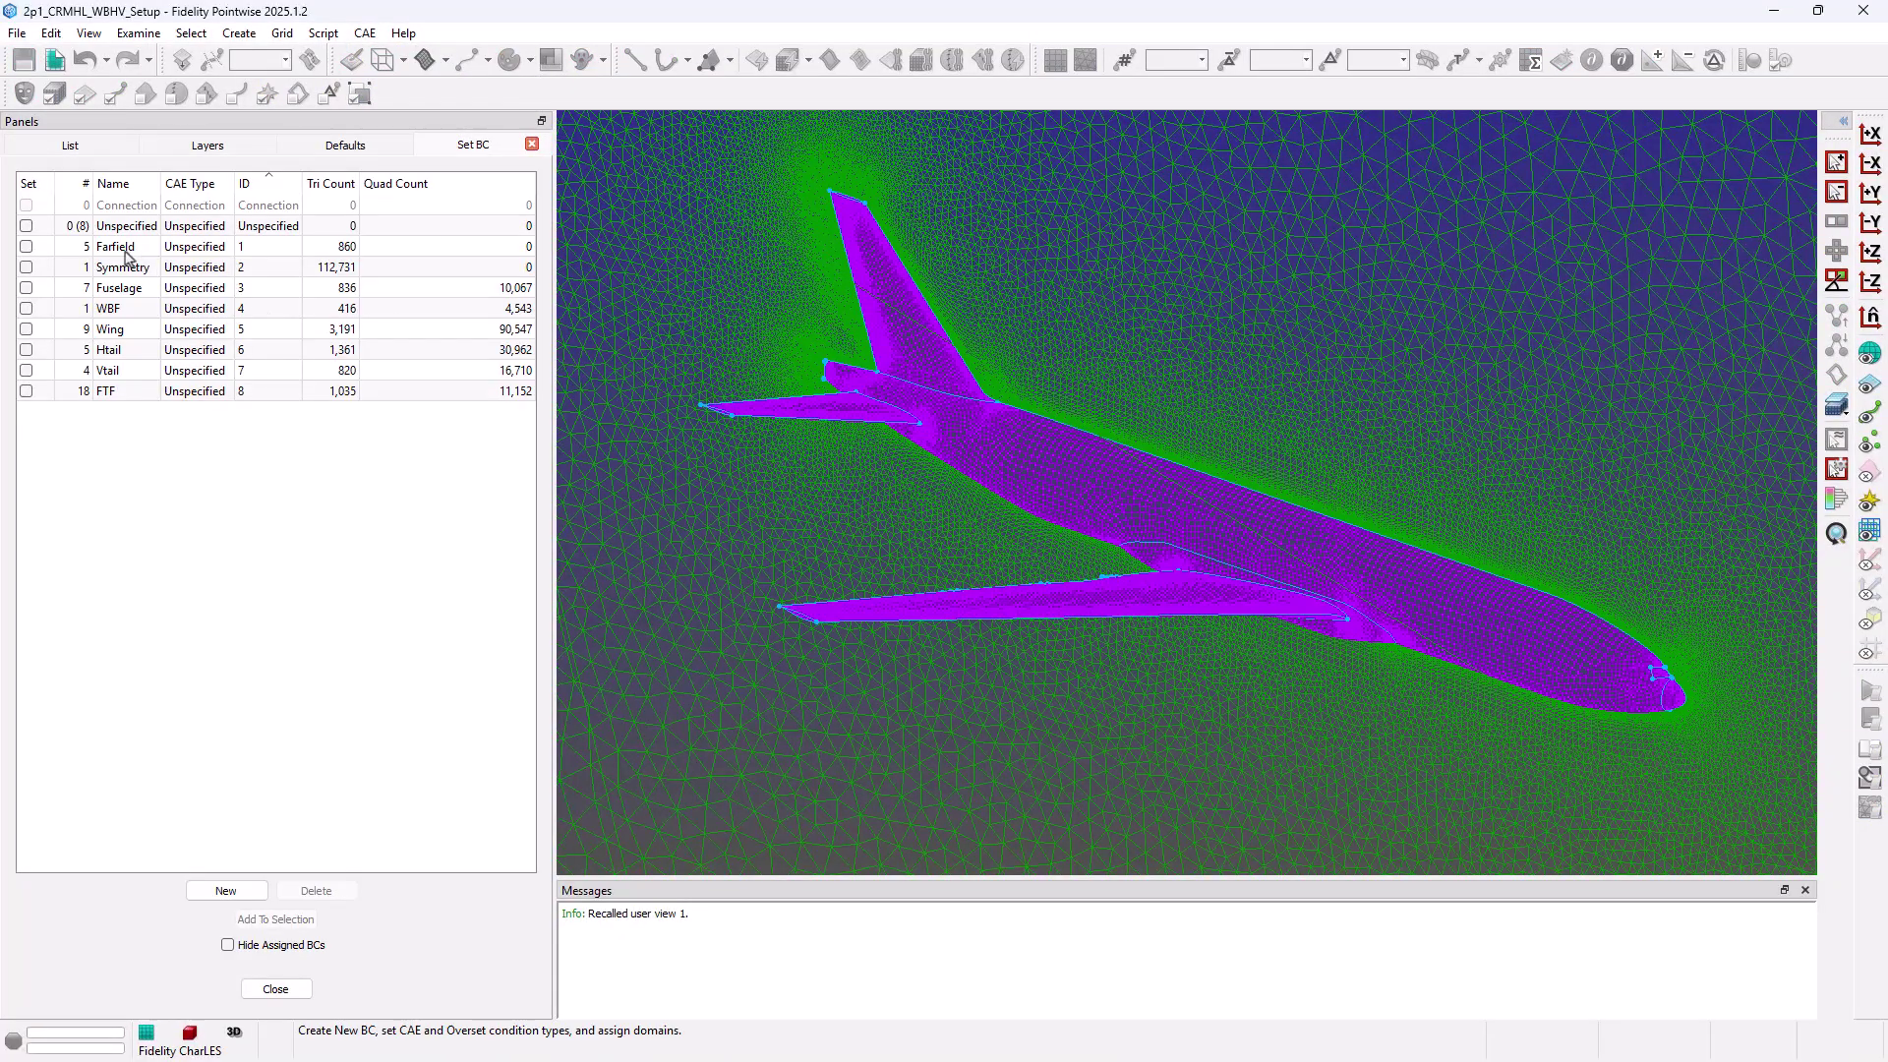
left_click(124, 308)
left_click(115, 334)
left_click(116, 351)
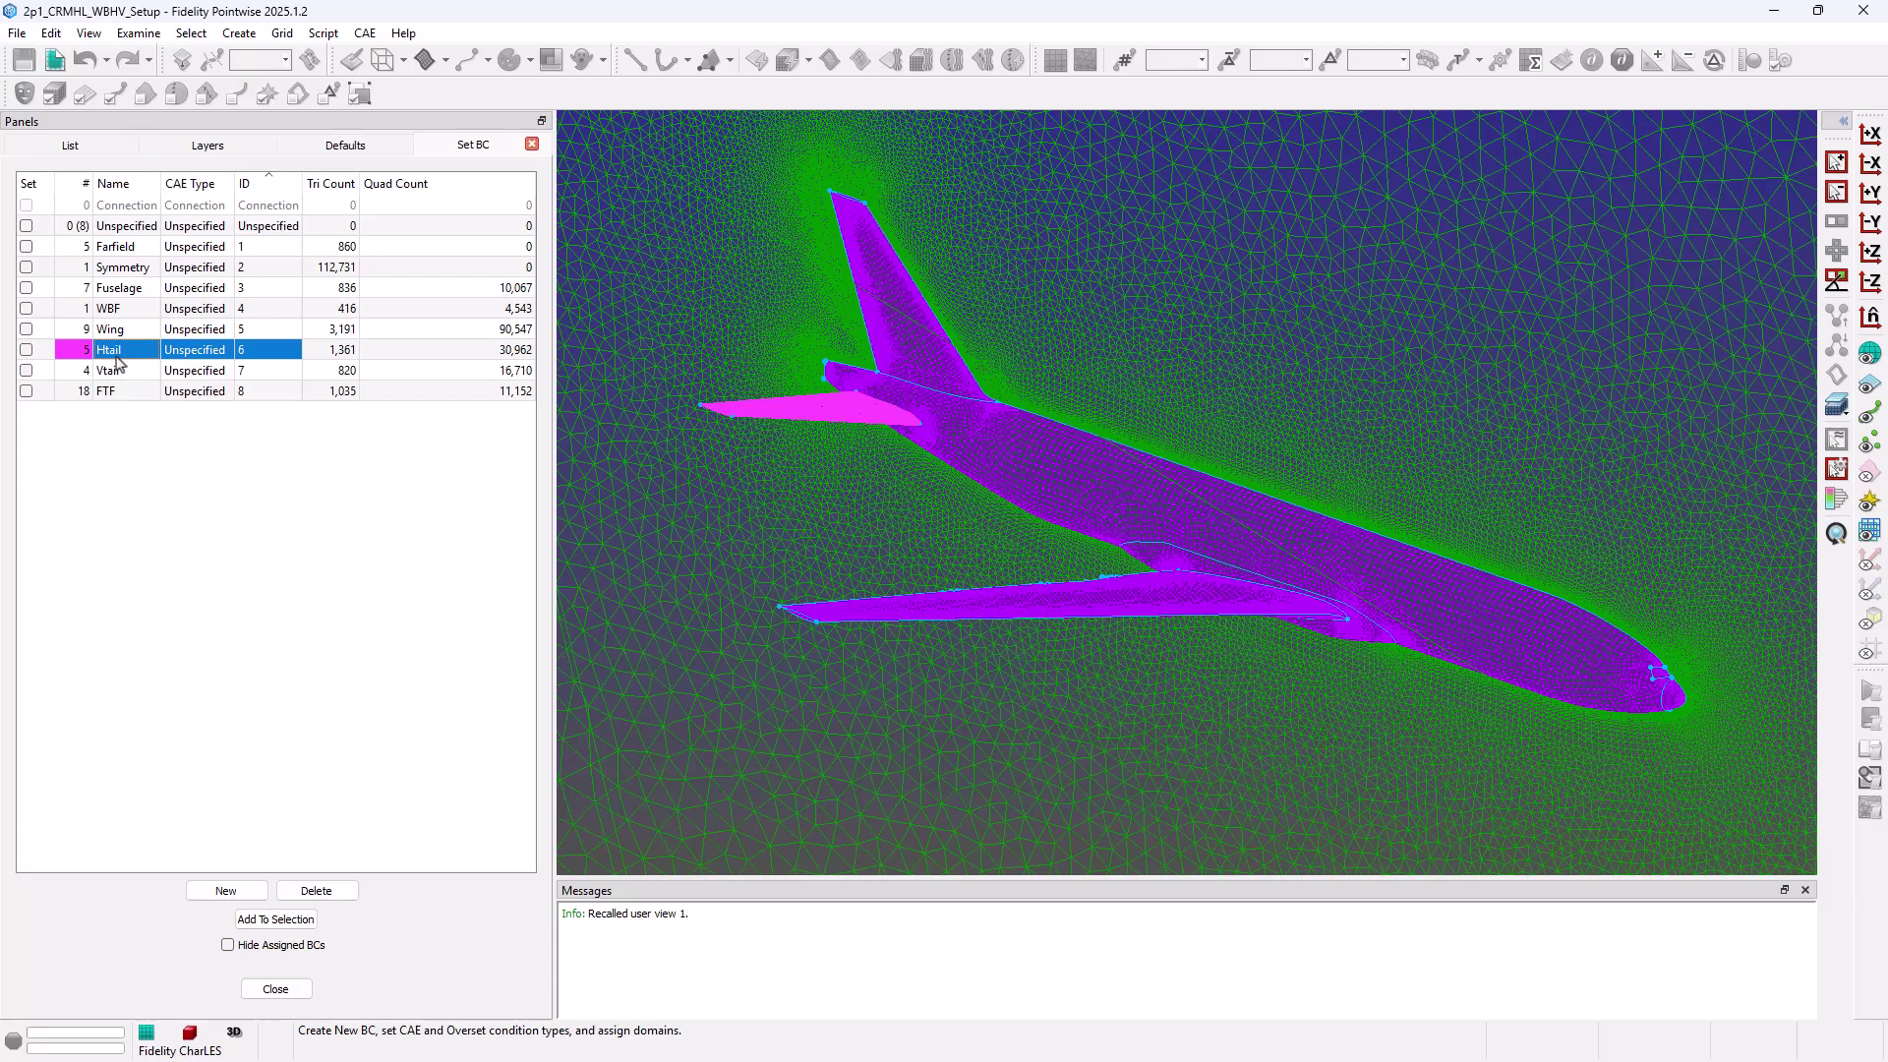
left_click(116, 371)
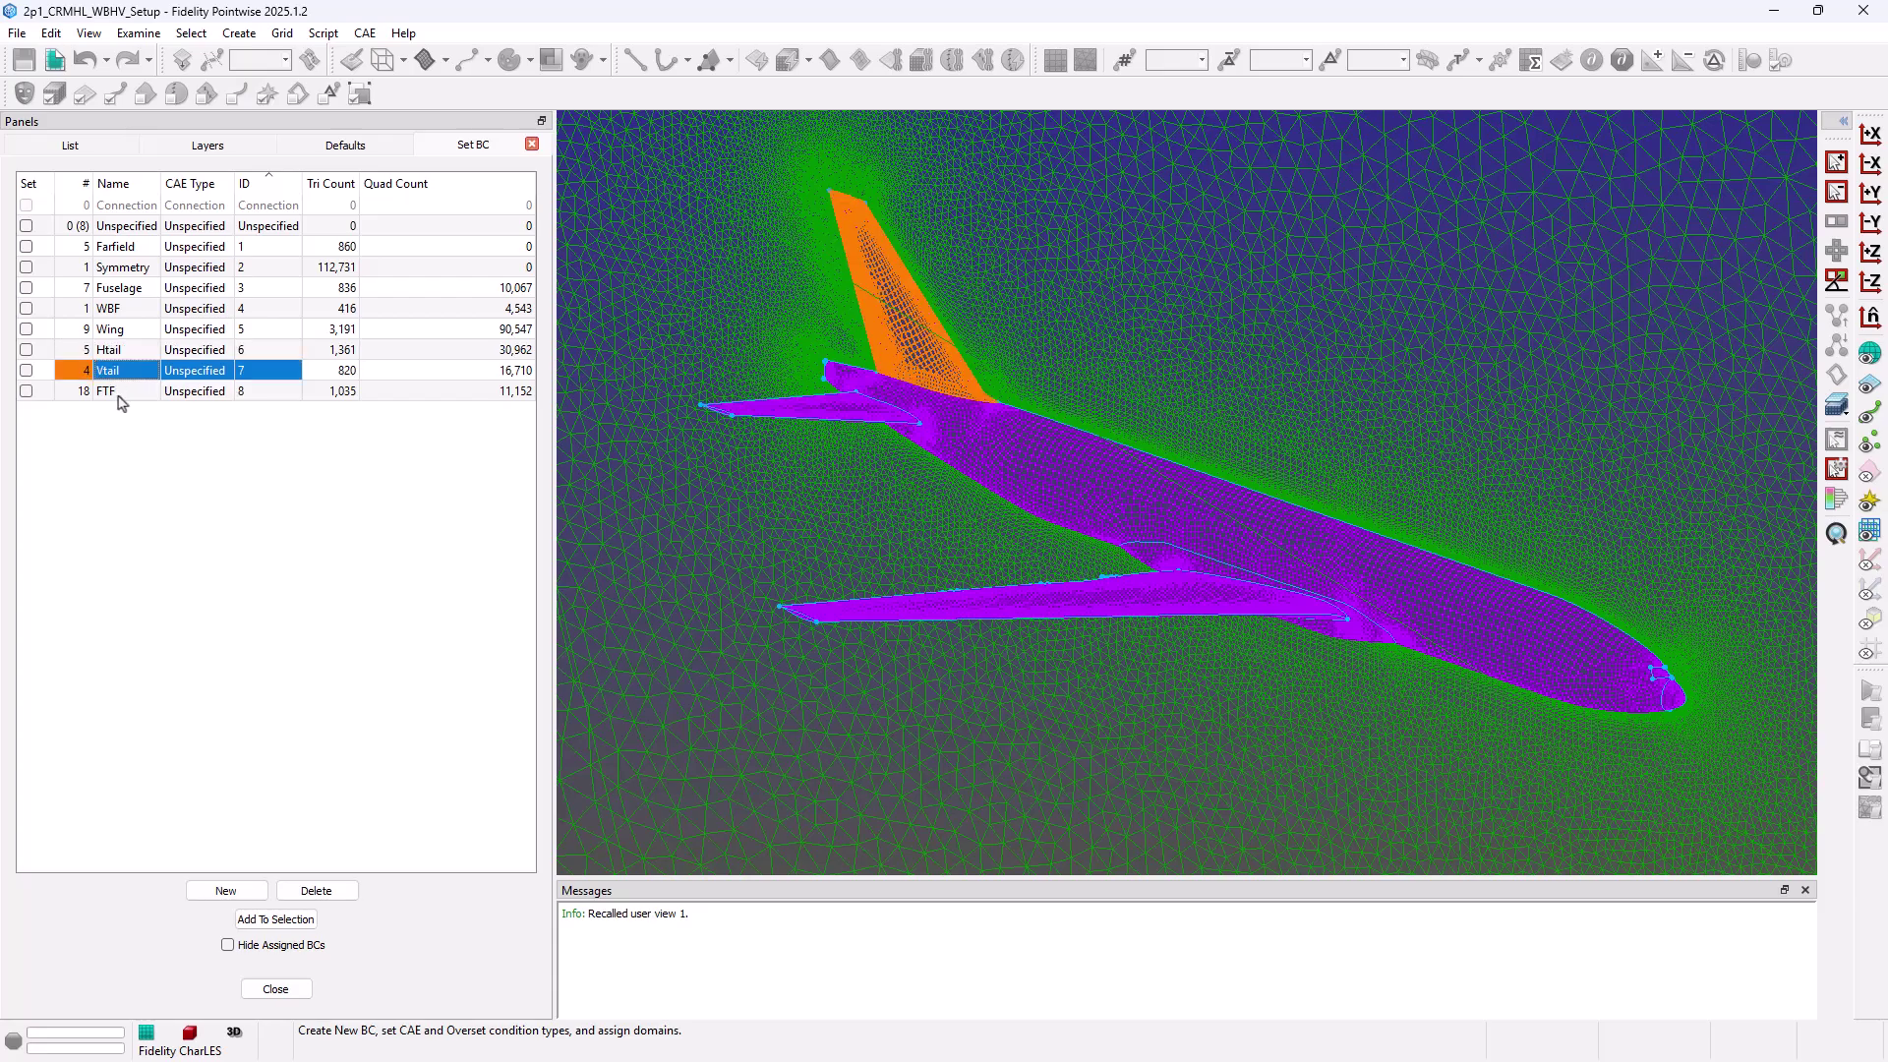
left_click(118, 391)
left_click(275, 988)
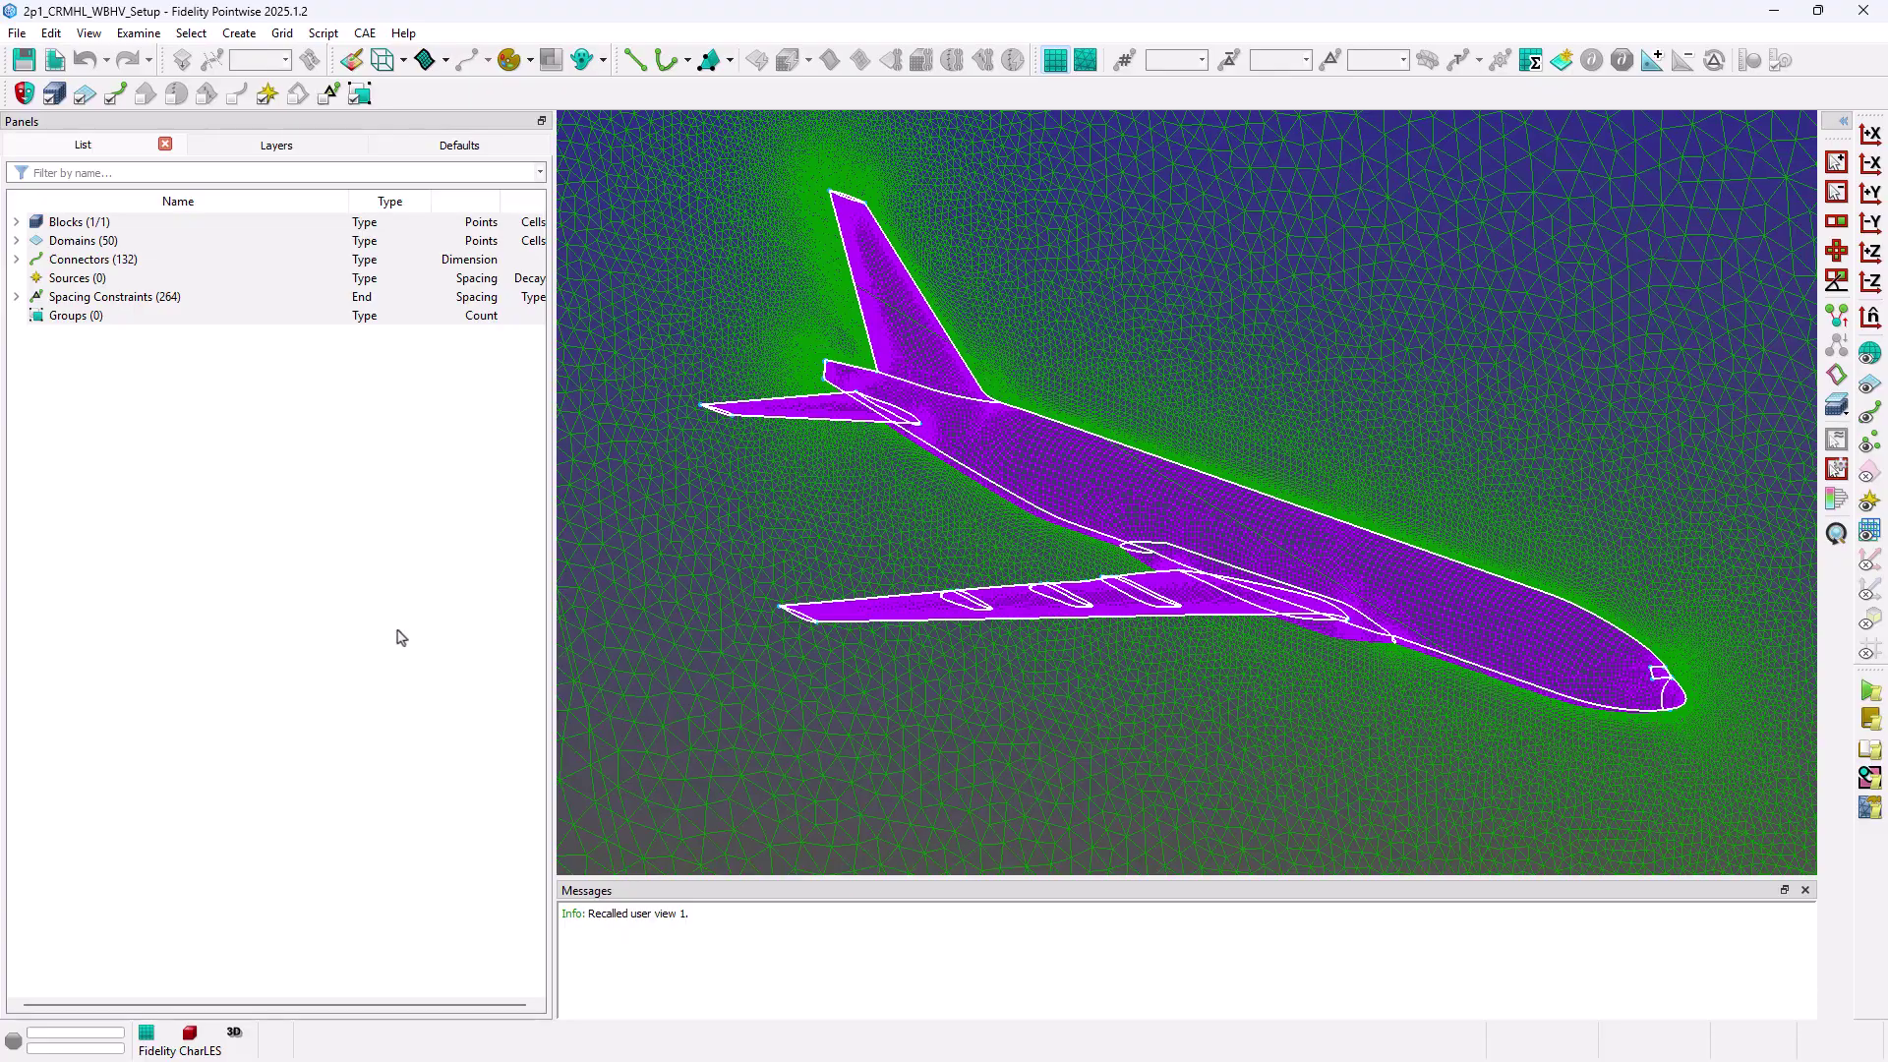
- Define the CAE export scale by units, with current unit in and export unit m
left_click(370, 37)
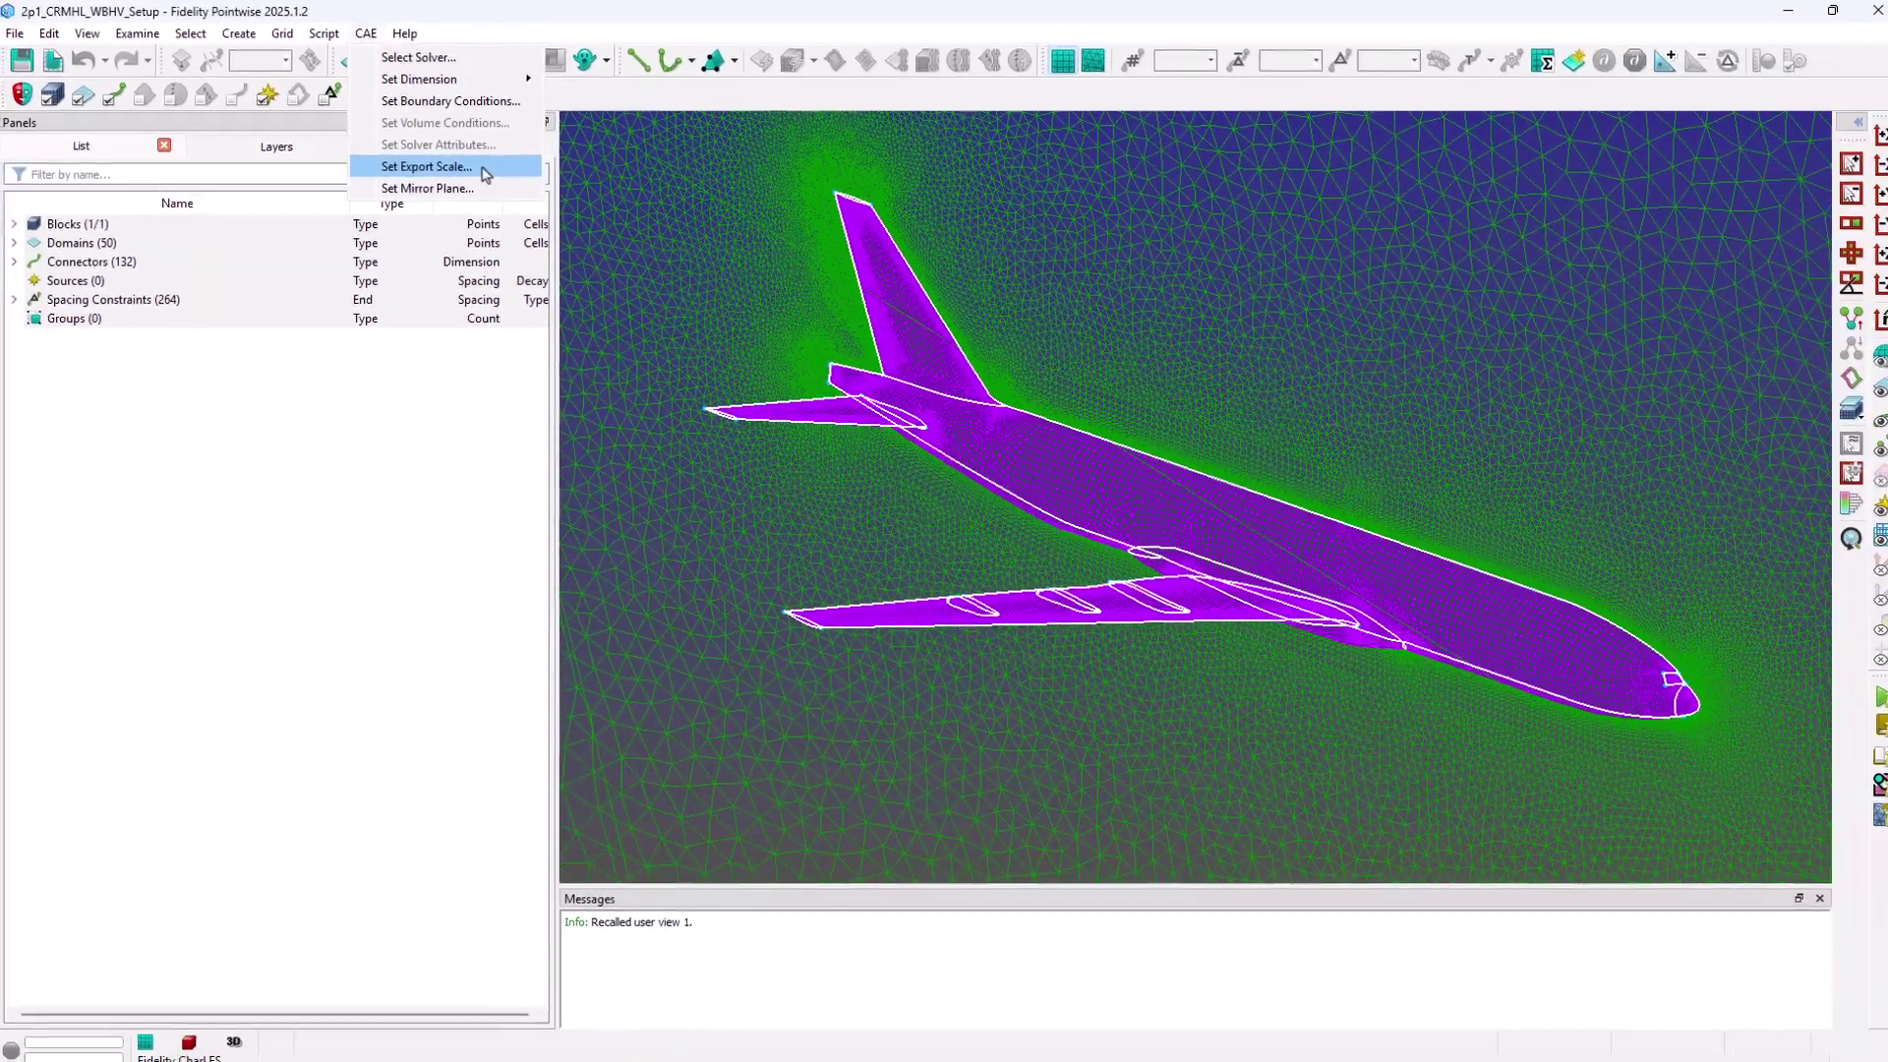
left_click(724, 345)
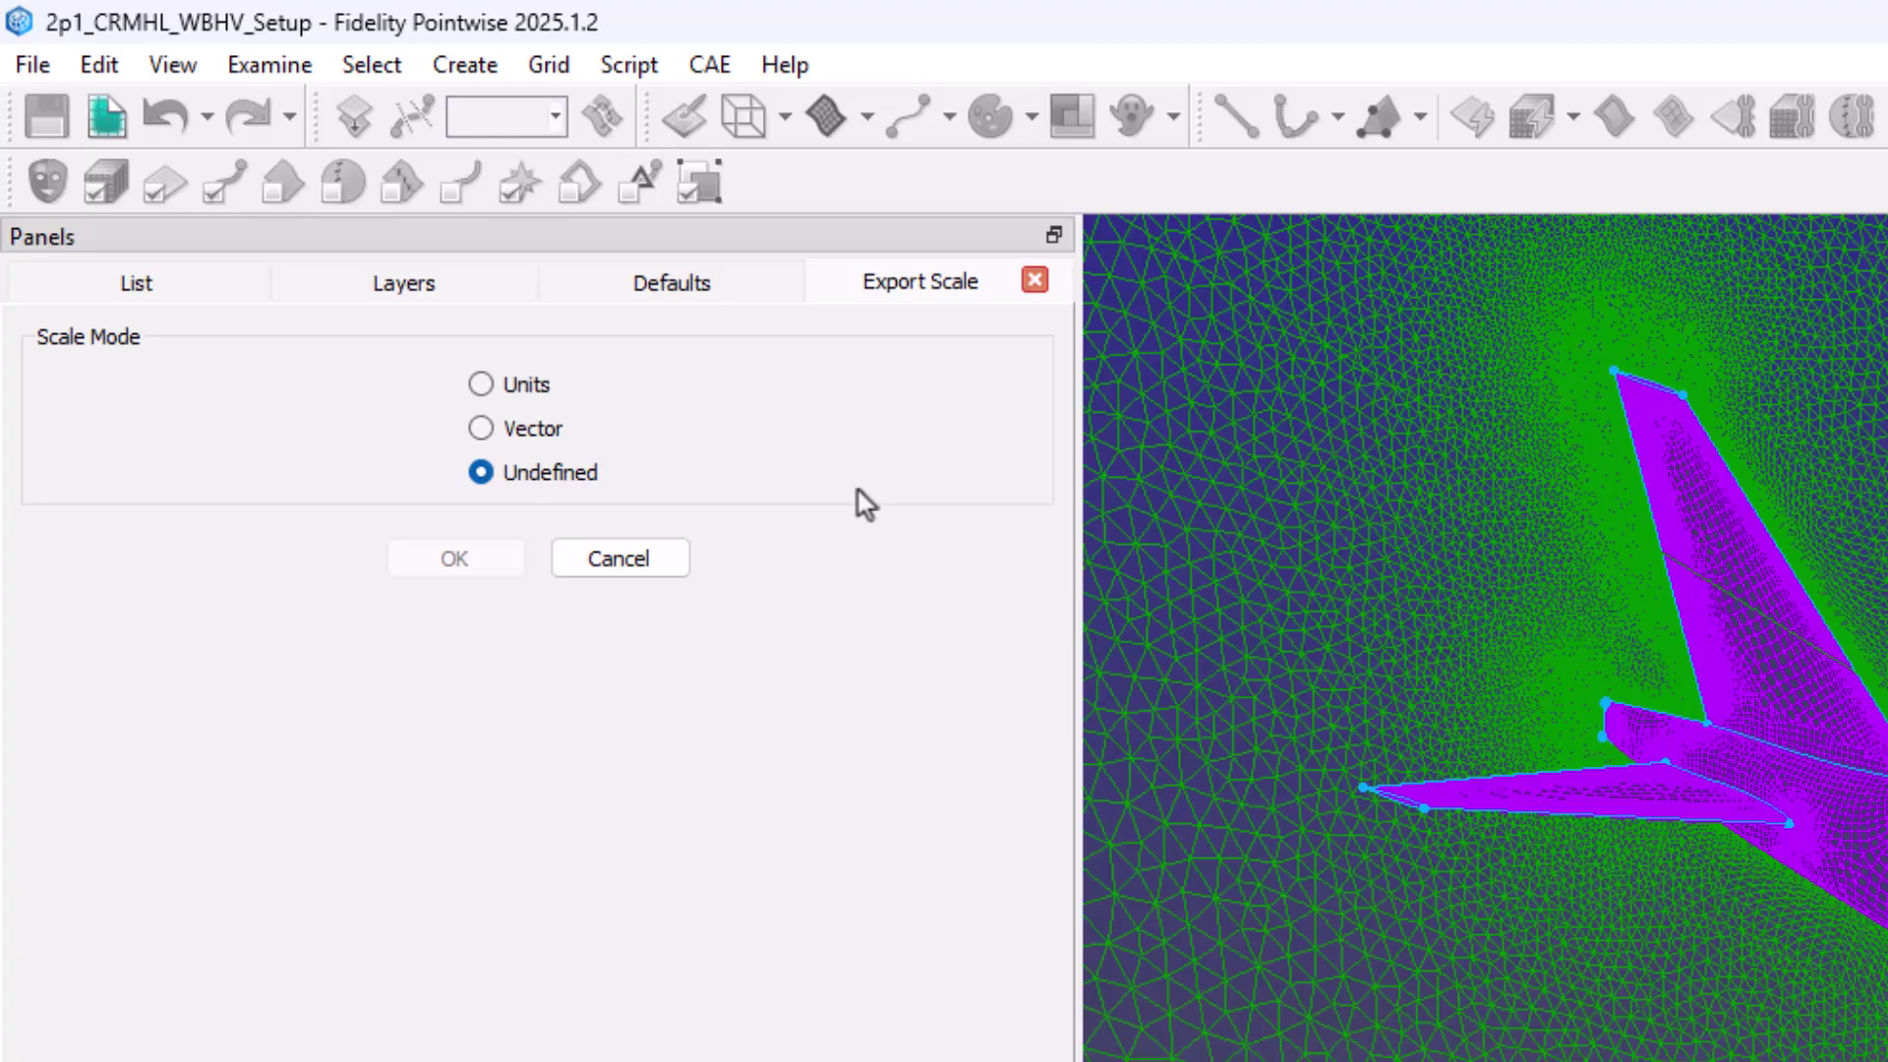
left_click(541, 385)
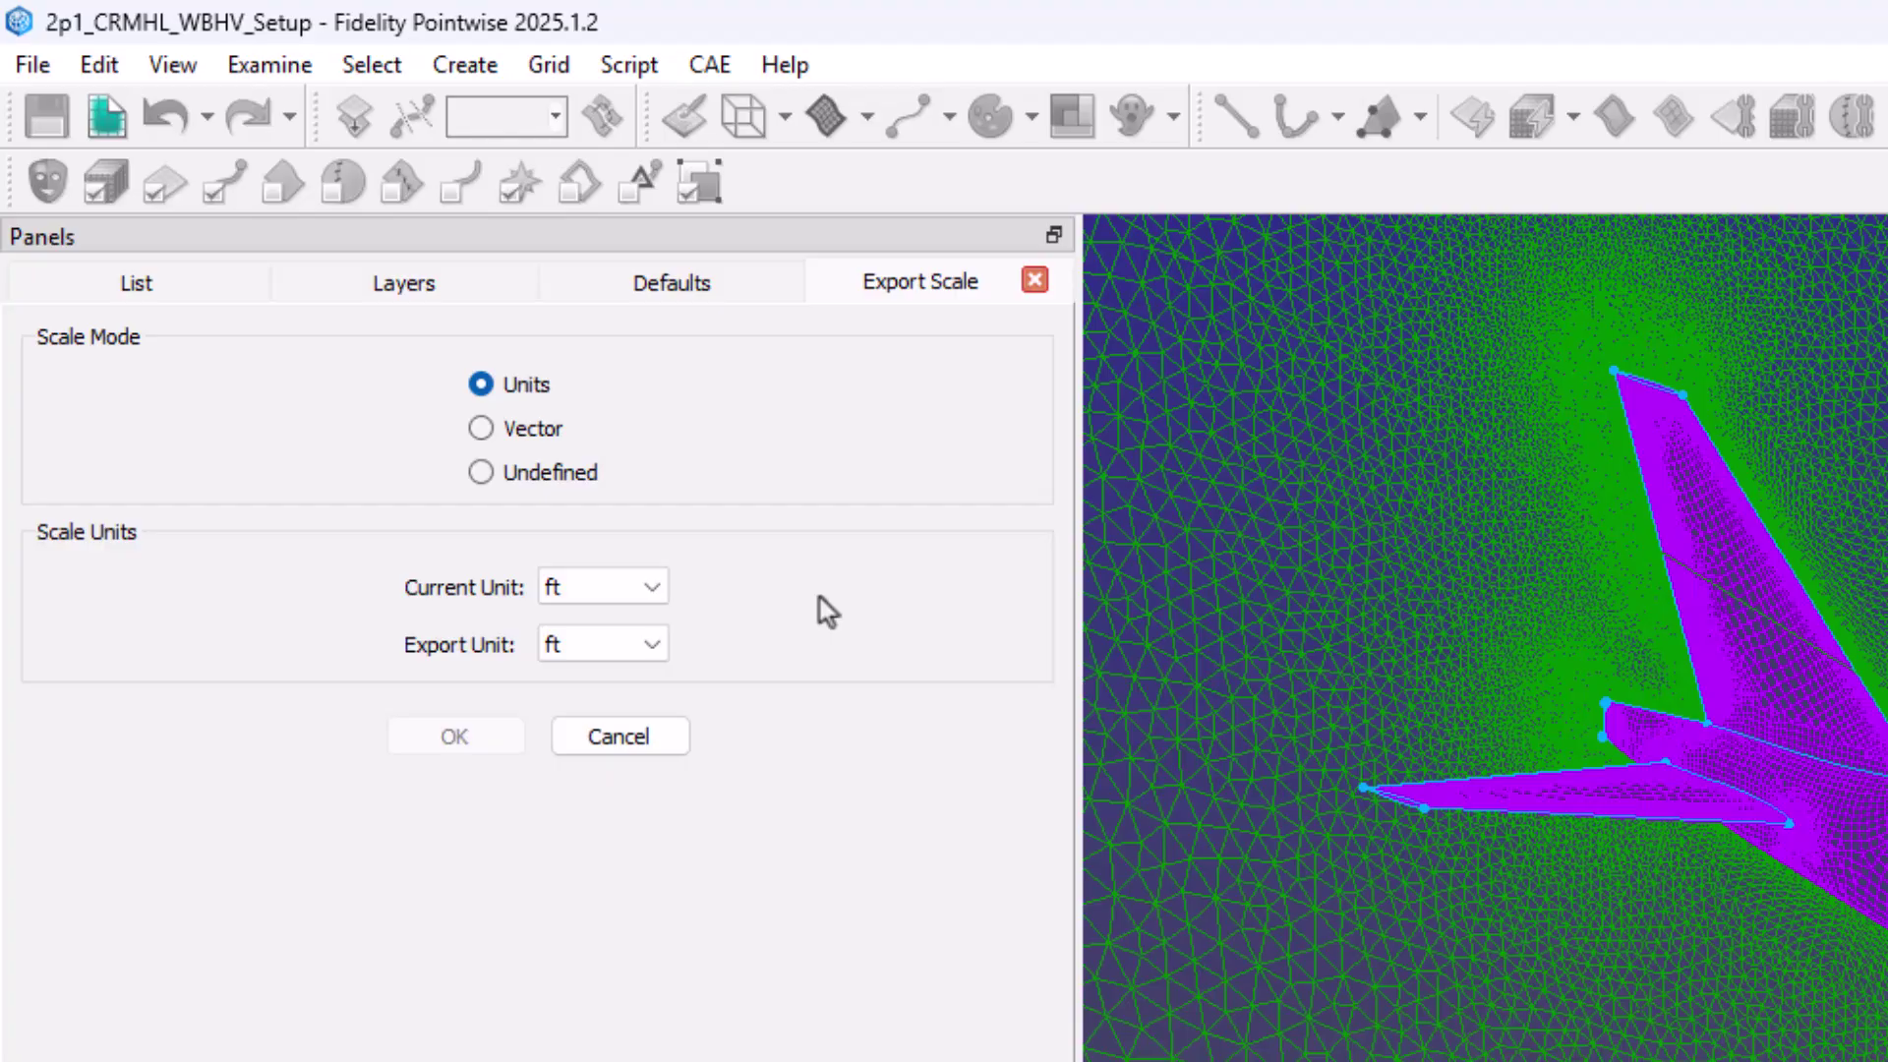
left_click(653, 587)
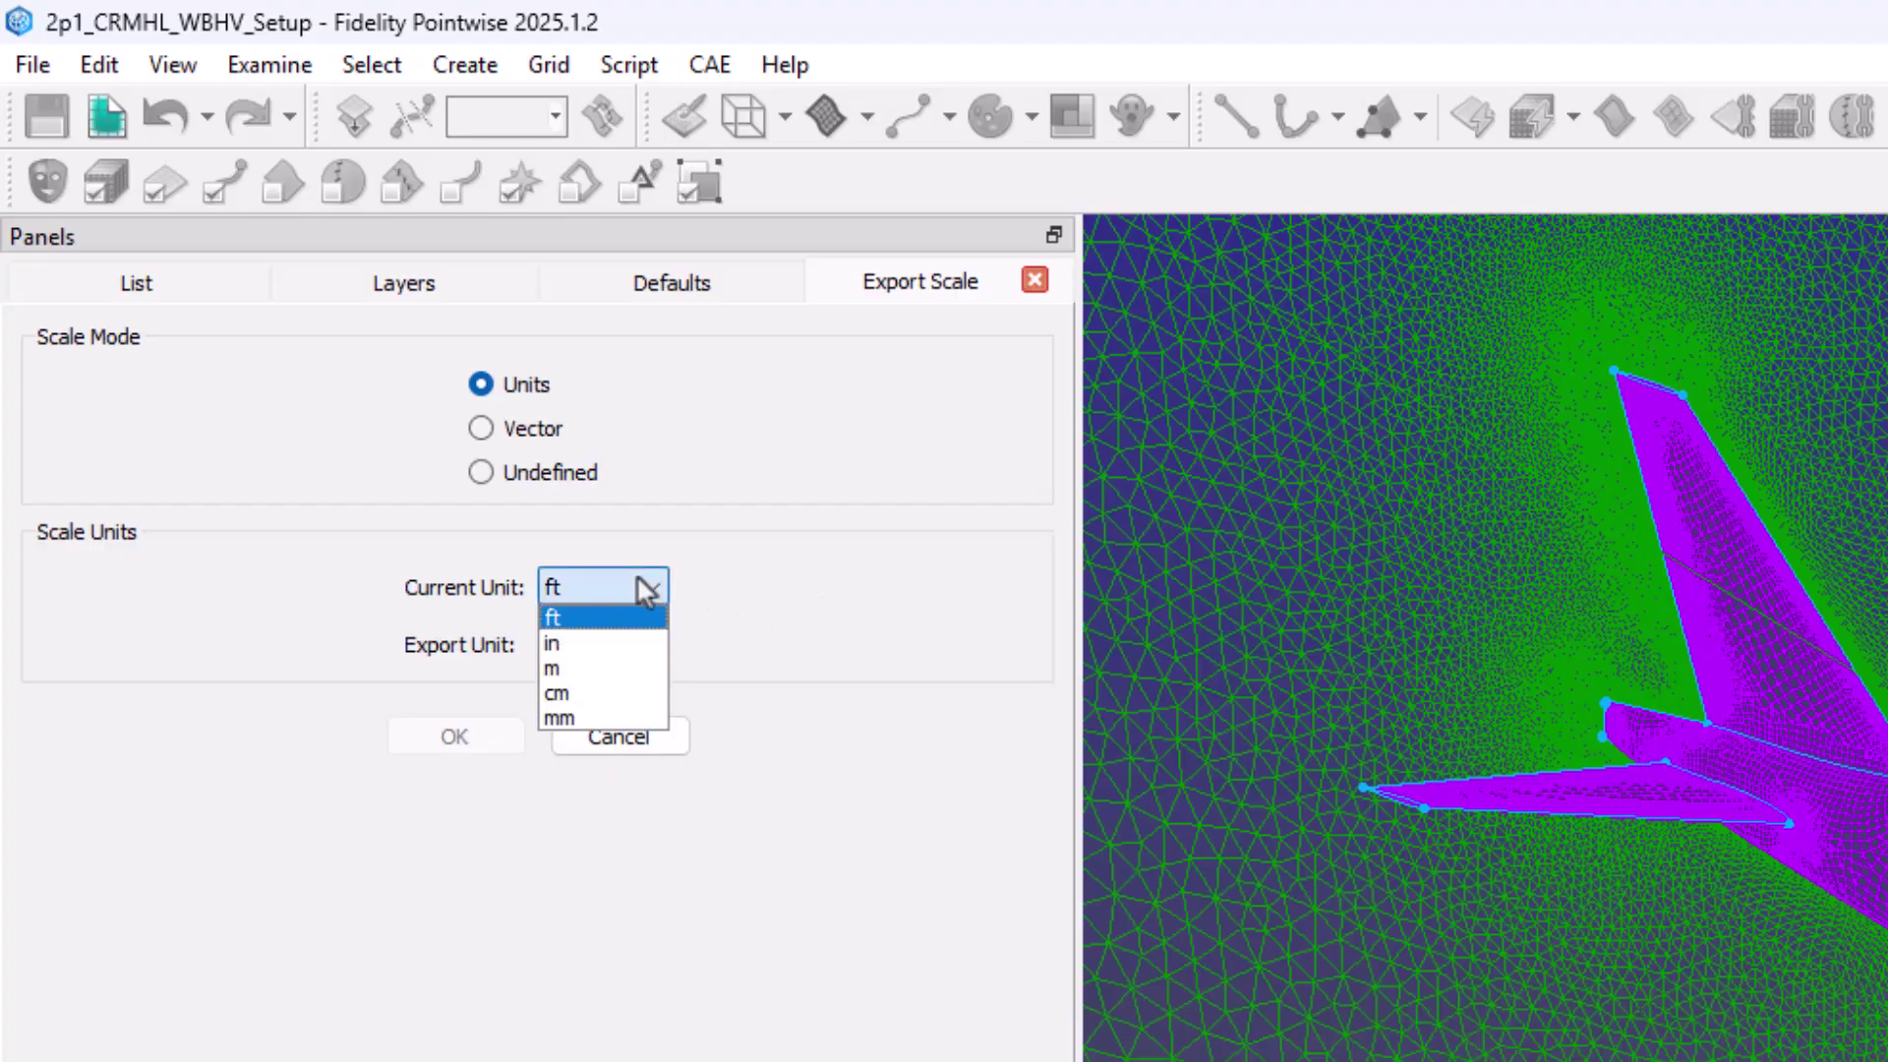
left_click(649, 645)
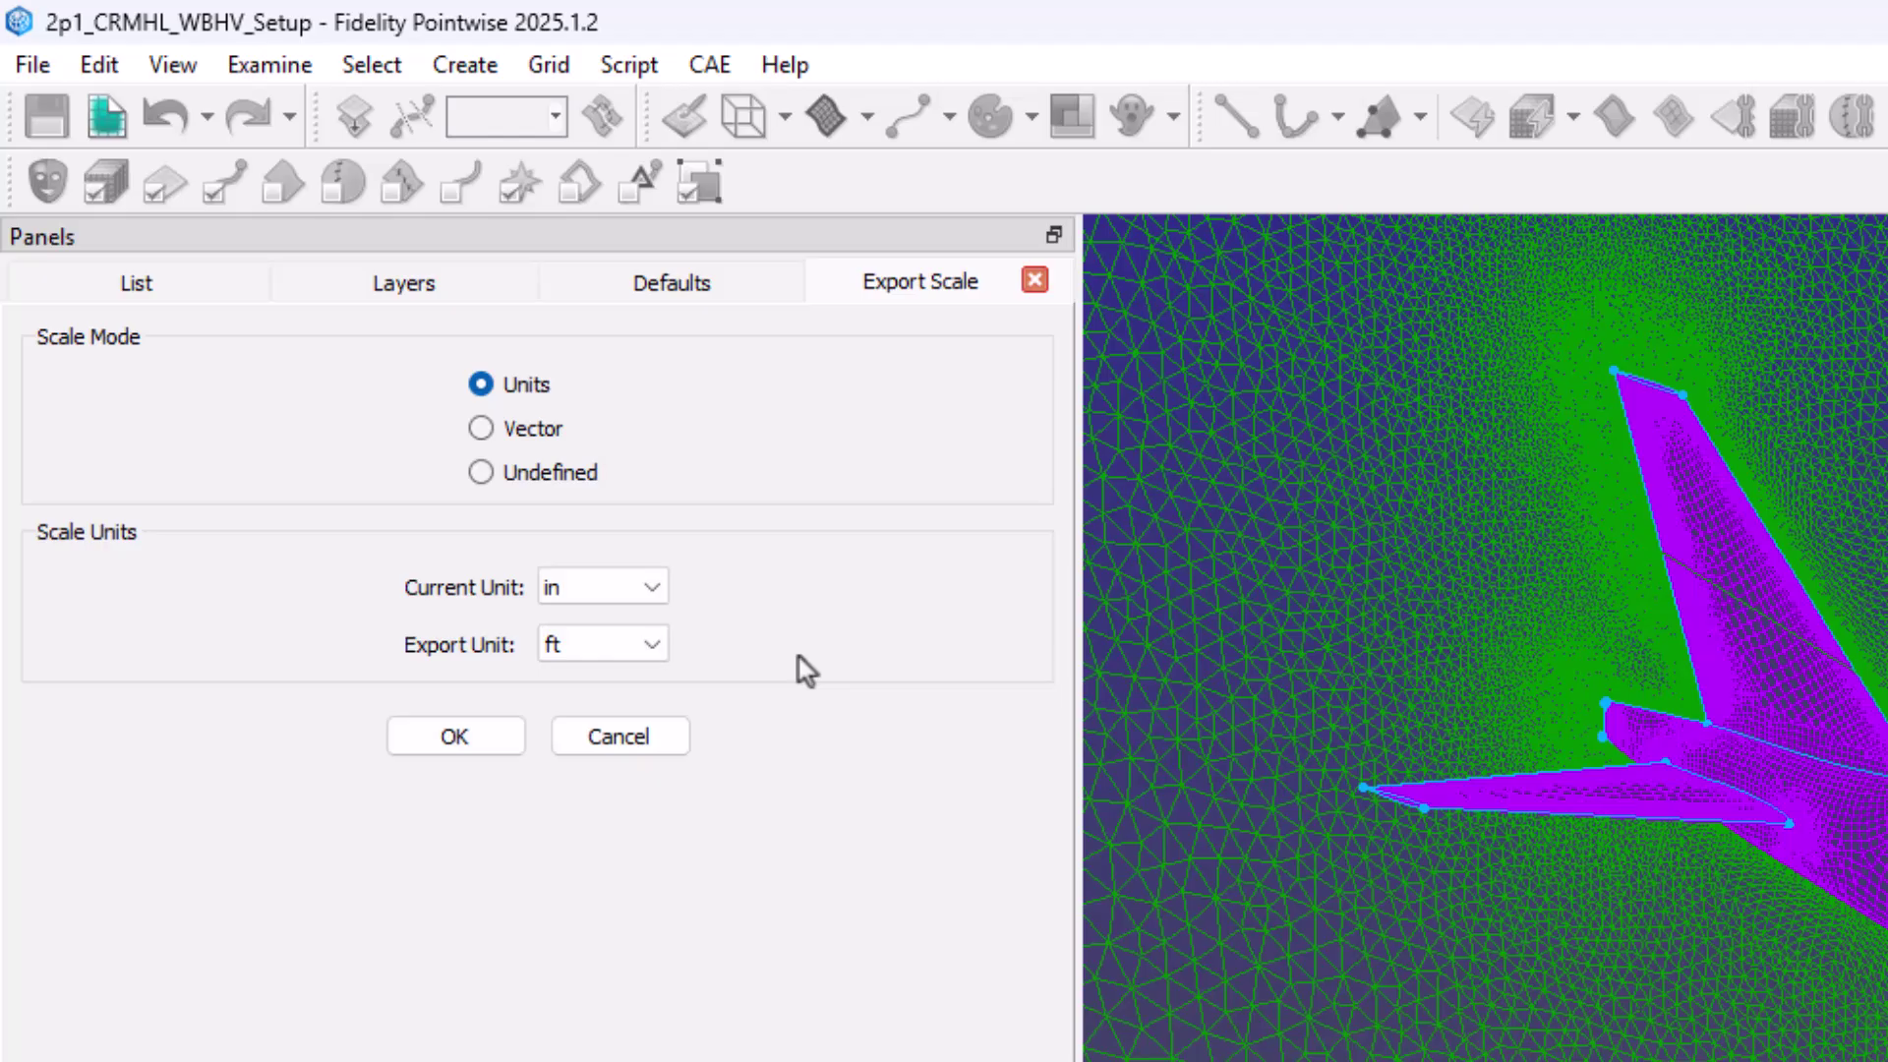
left_click(652, 644)
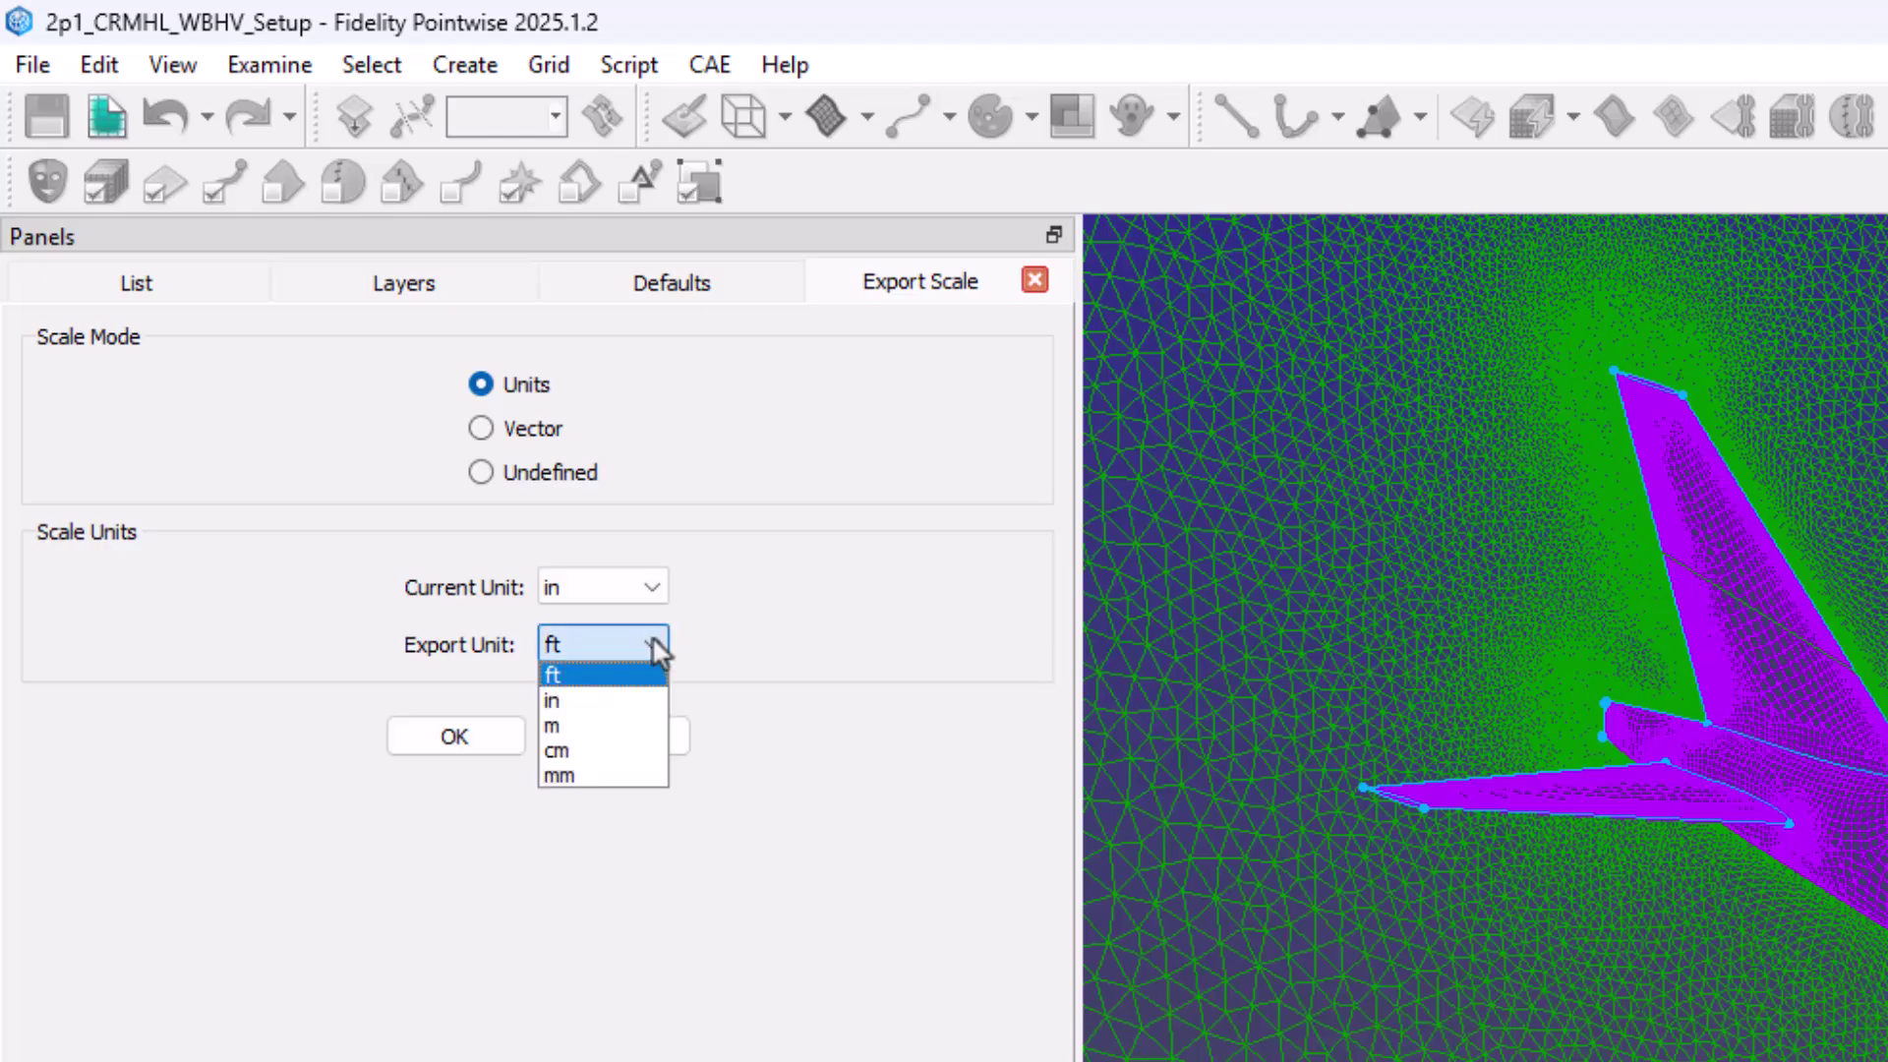
left_click(600, 725)
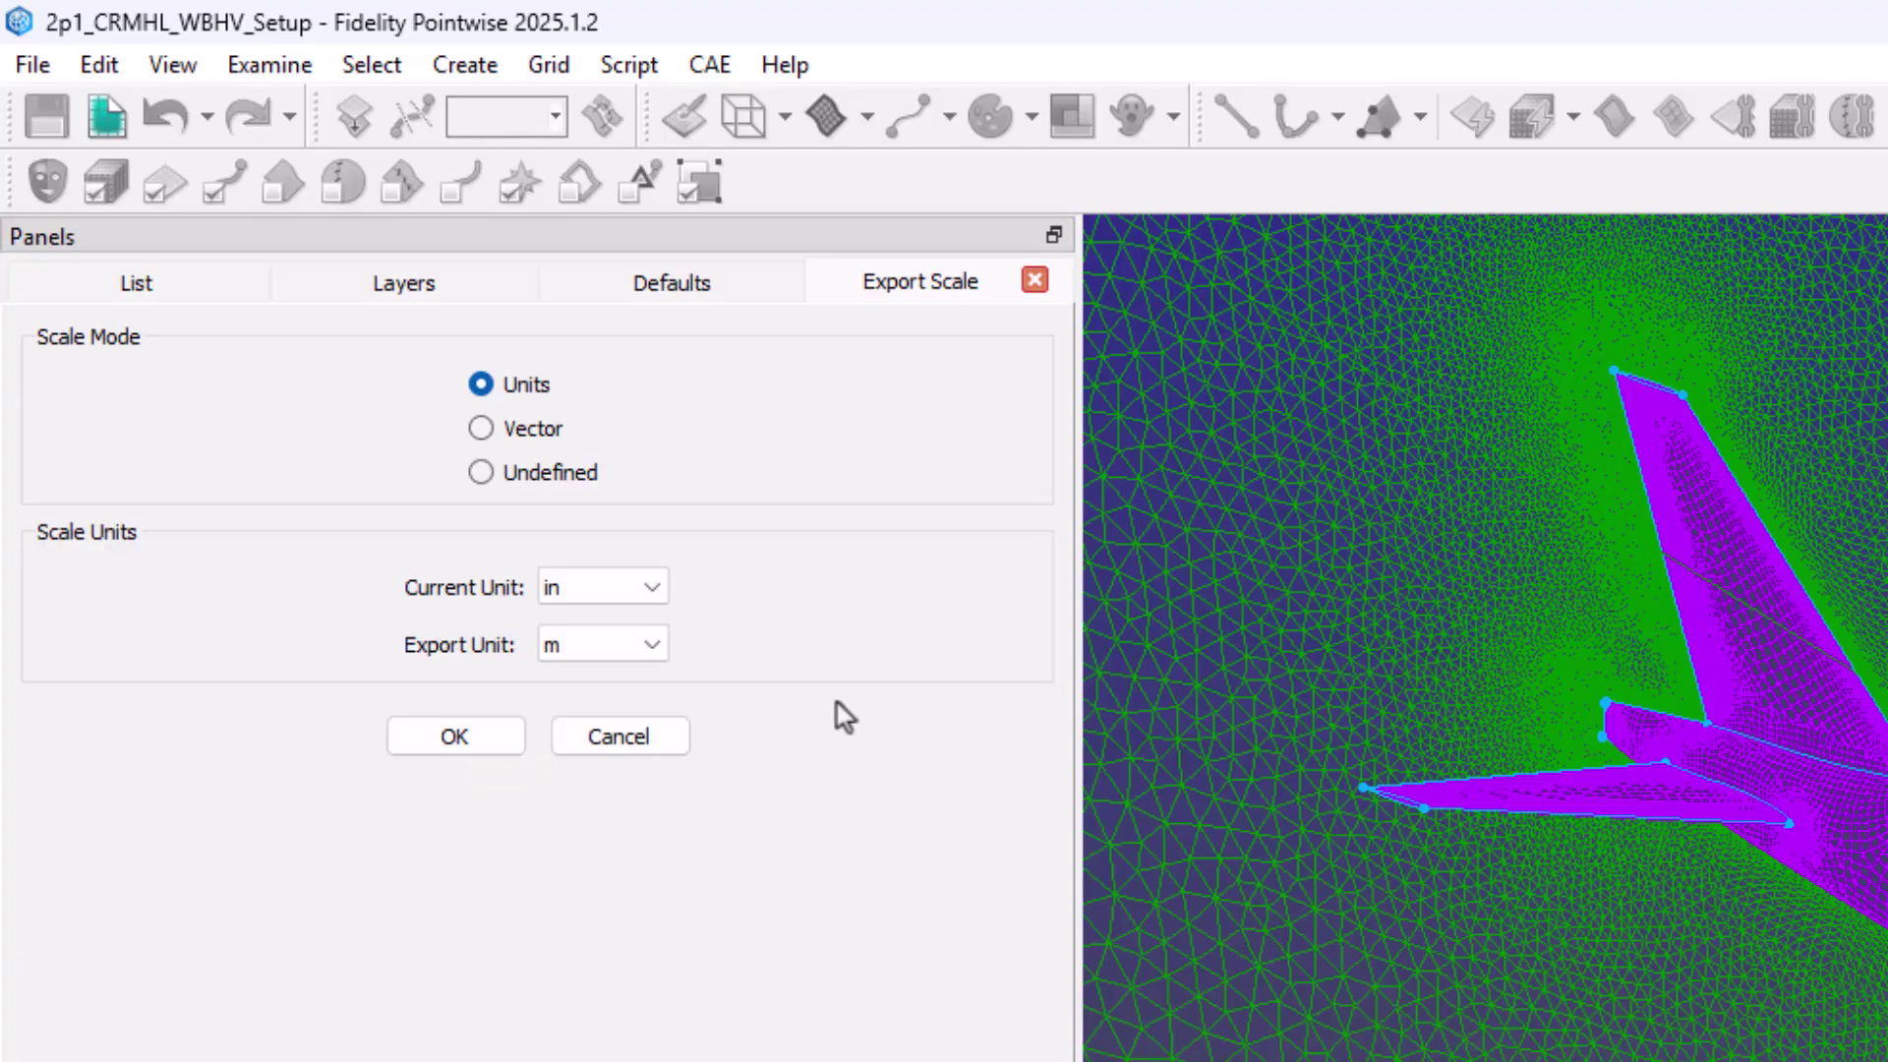
- Check the equivalent vector scale factors, return the scale mode to Units and apply the export scale
left_click(534, 430)
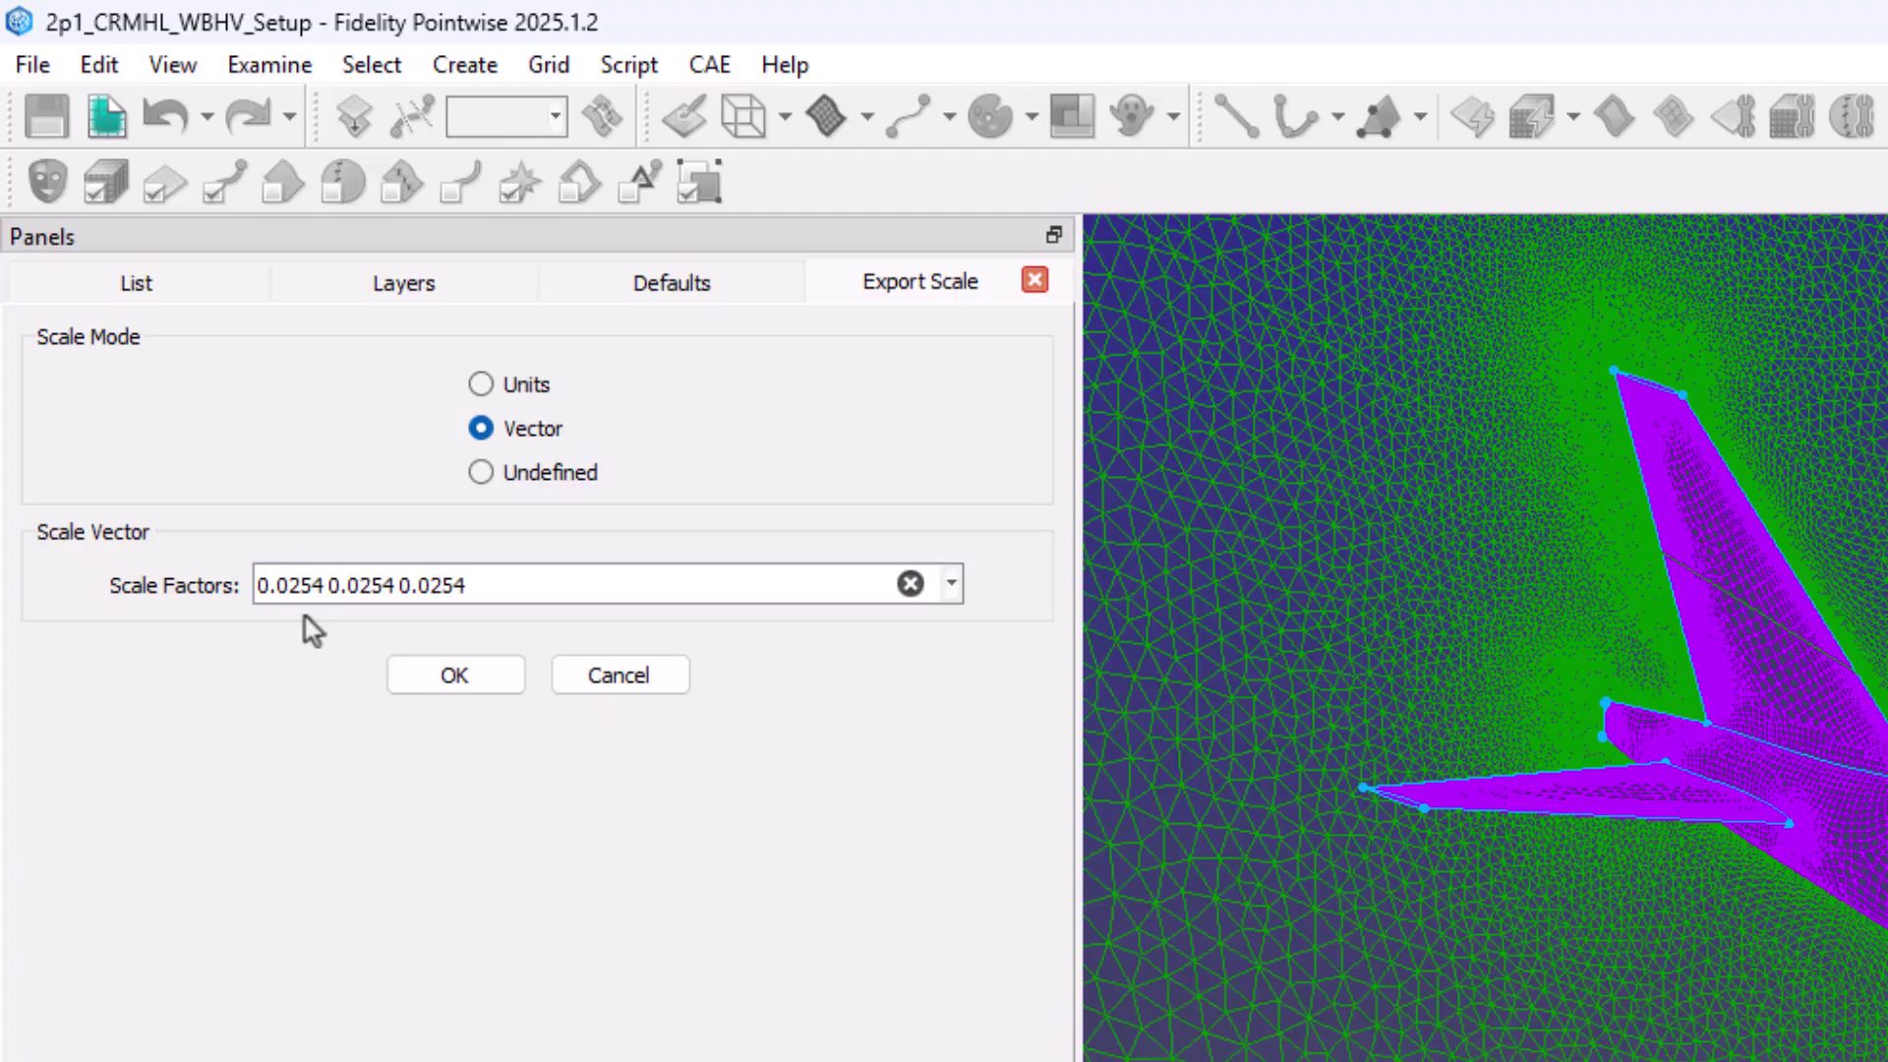
left_click(525, 387)
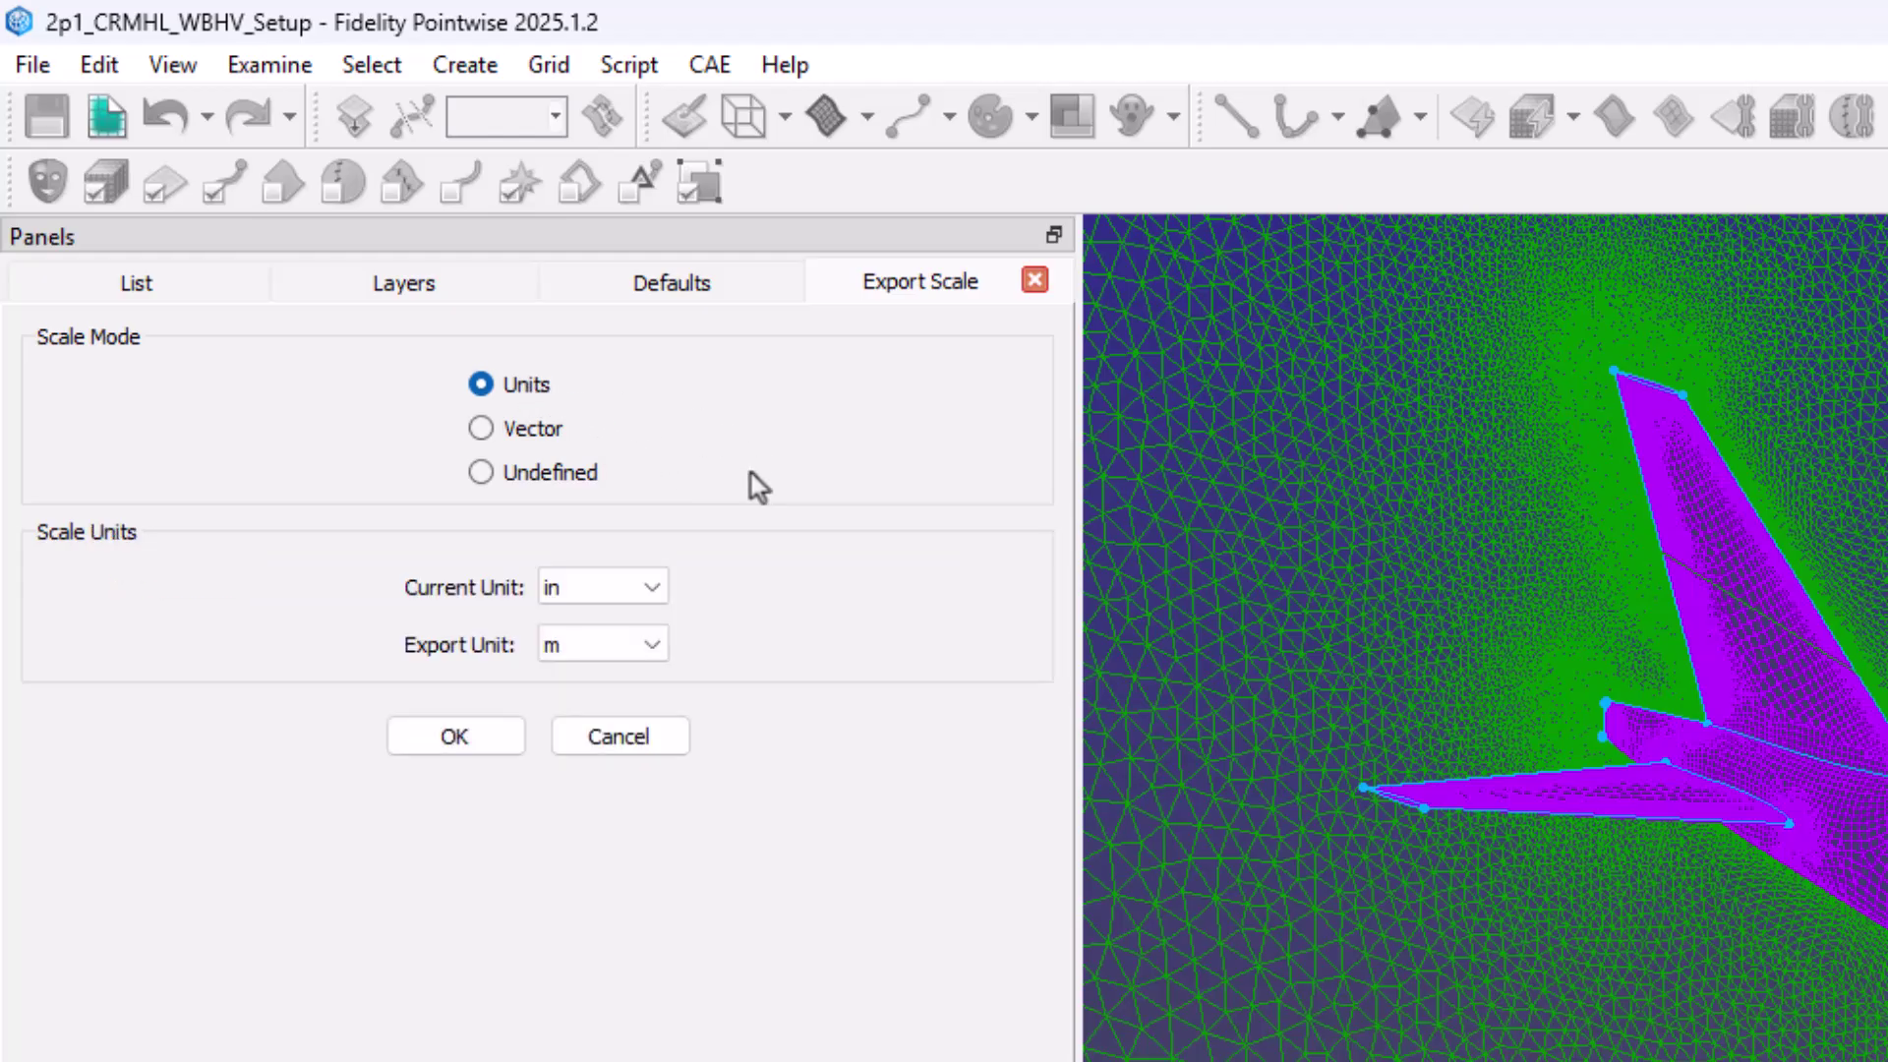
left_click(481, 744)
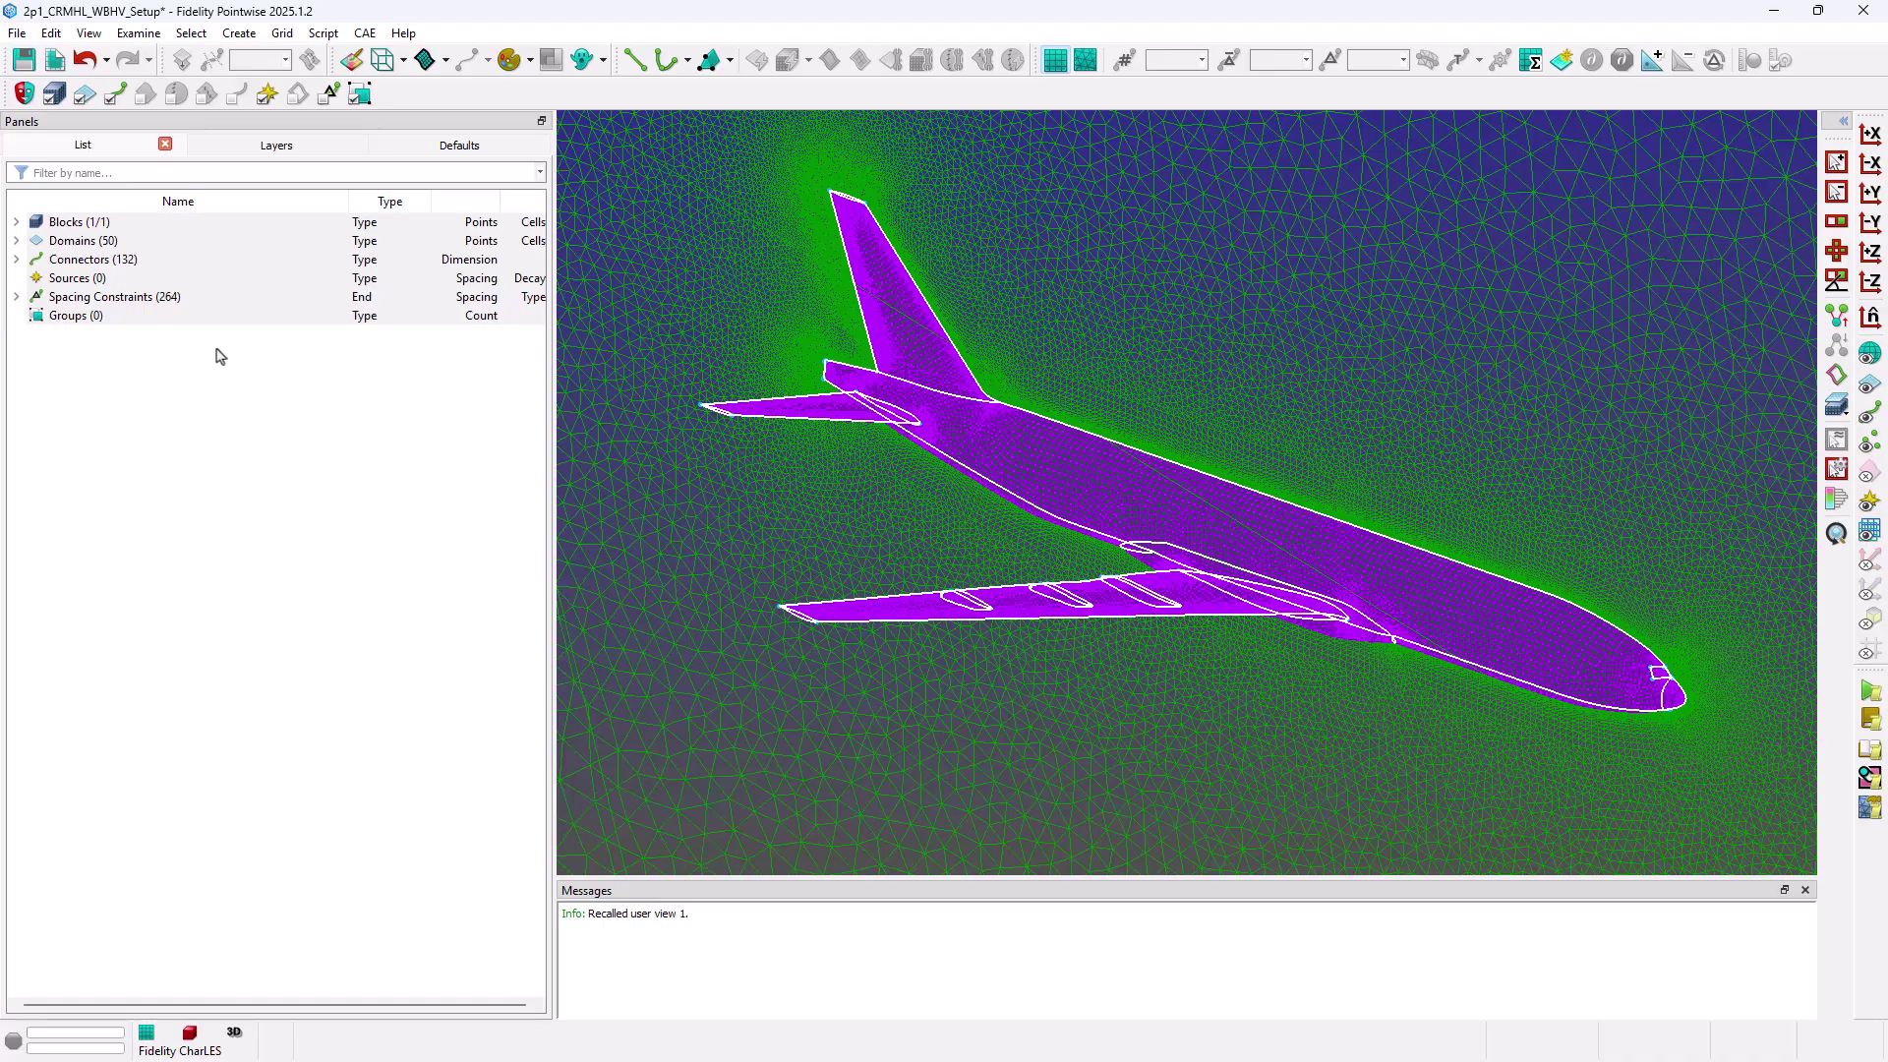
- Export the CAE mesh as a Fidelity CharLES file named CRMHL with Scale on Export enabled
left_click(19, 33)
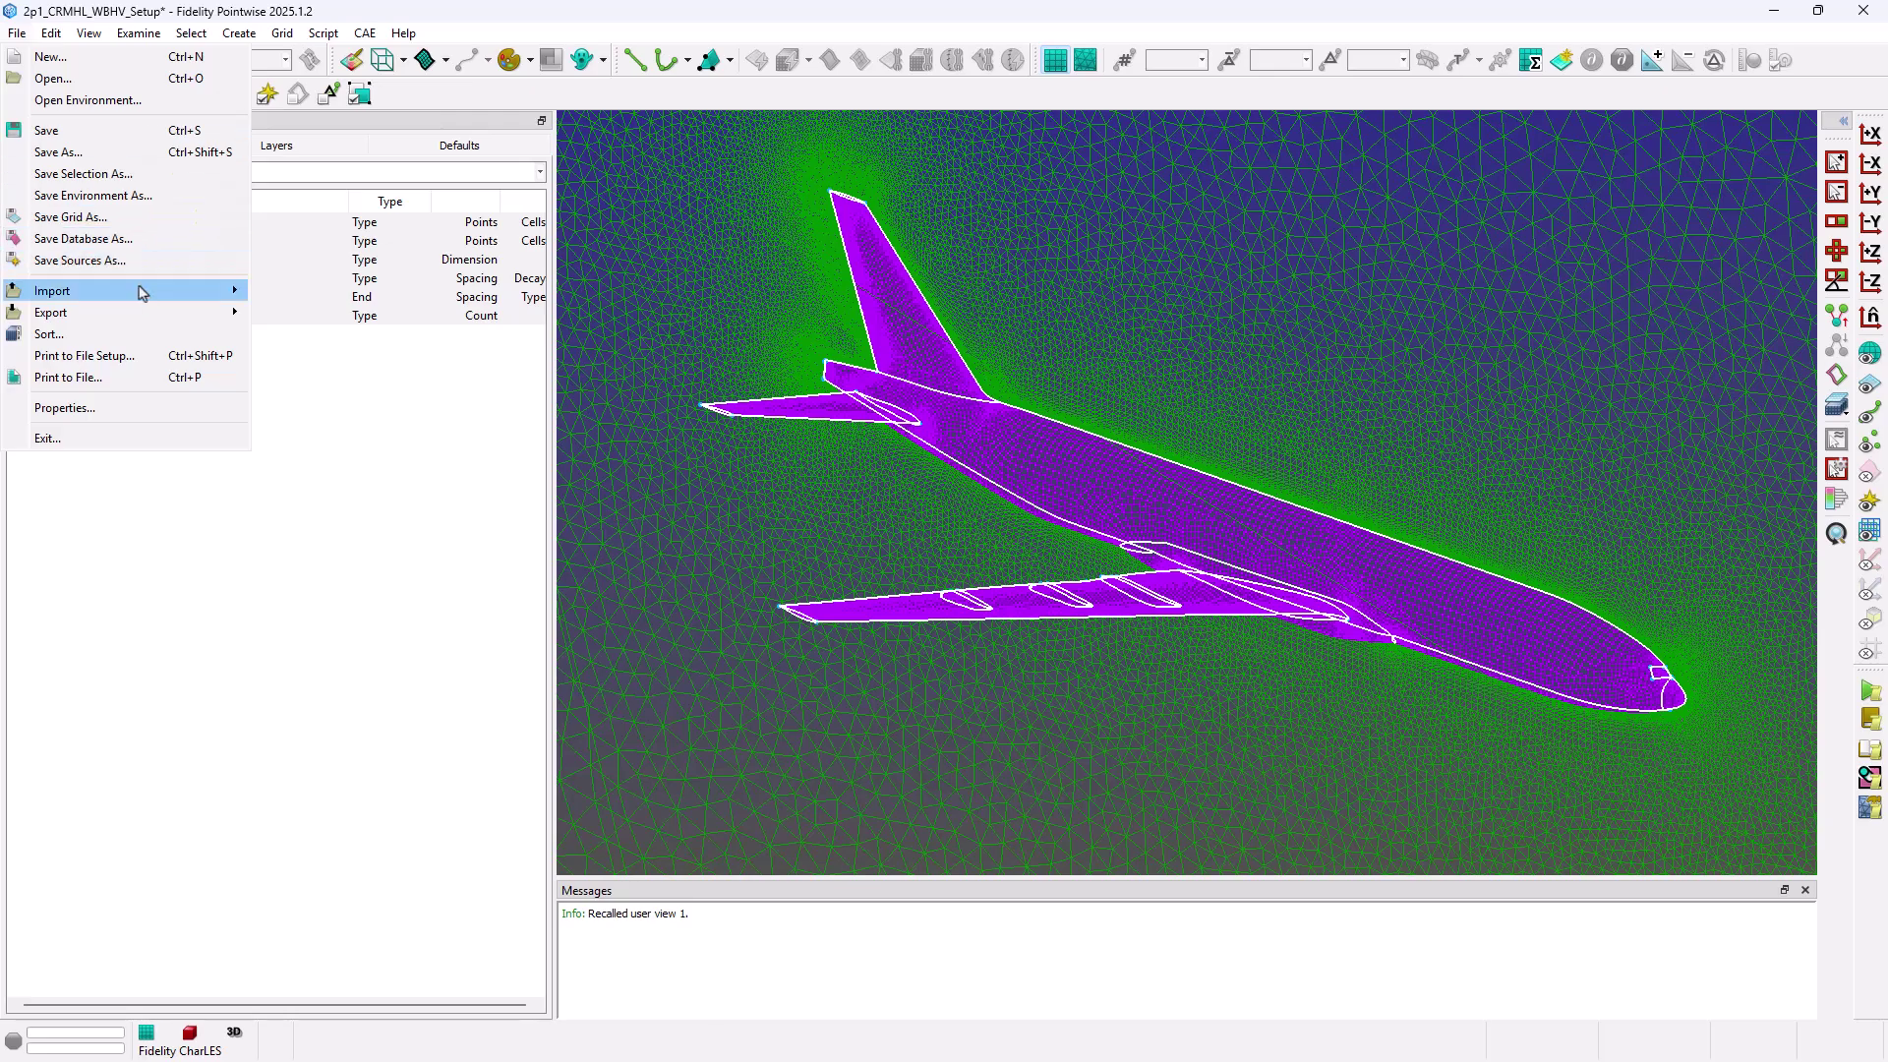
mouse_move(162, 312)
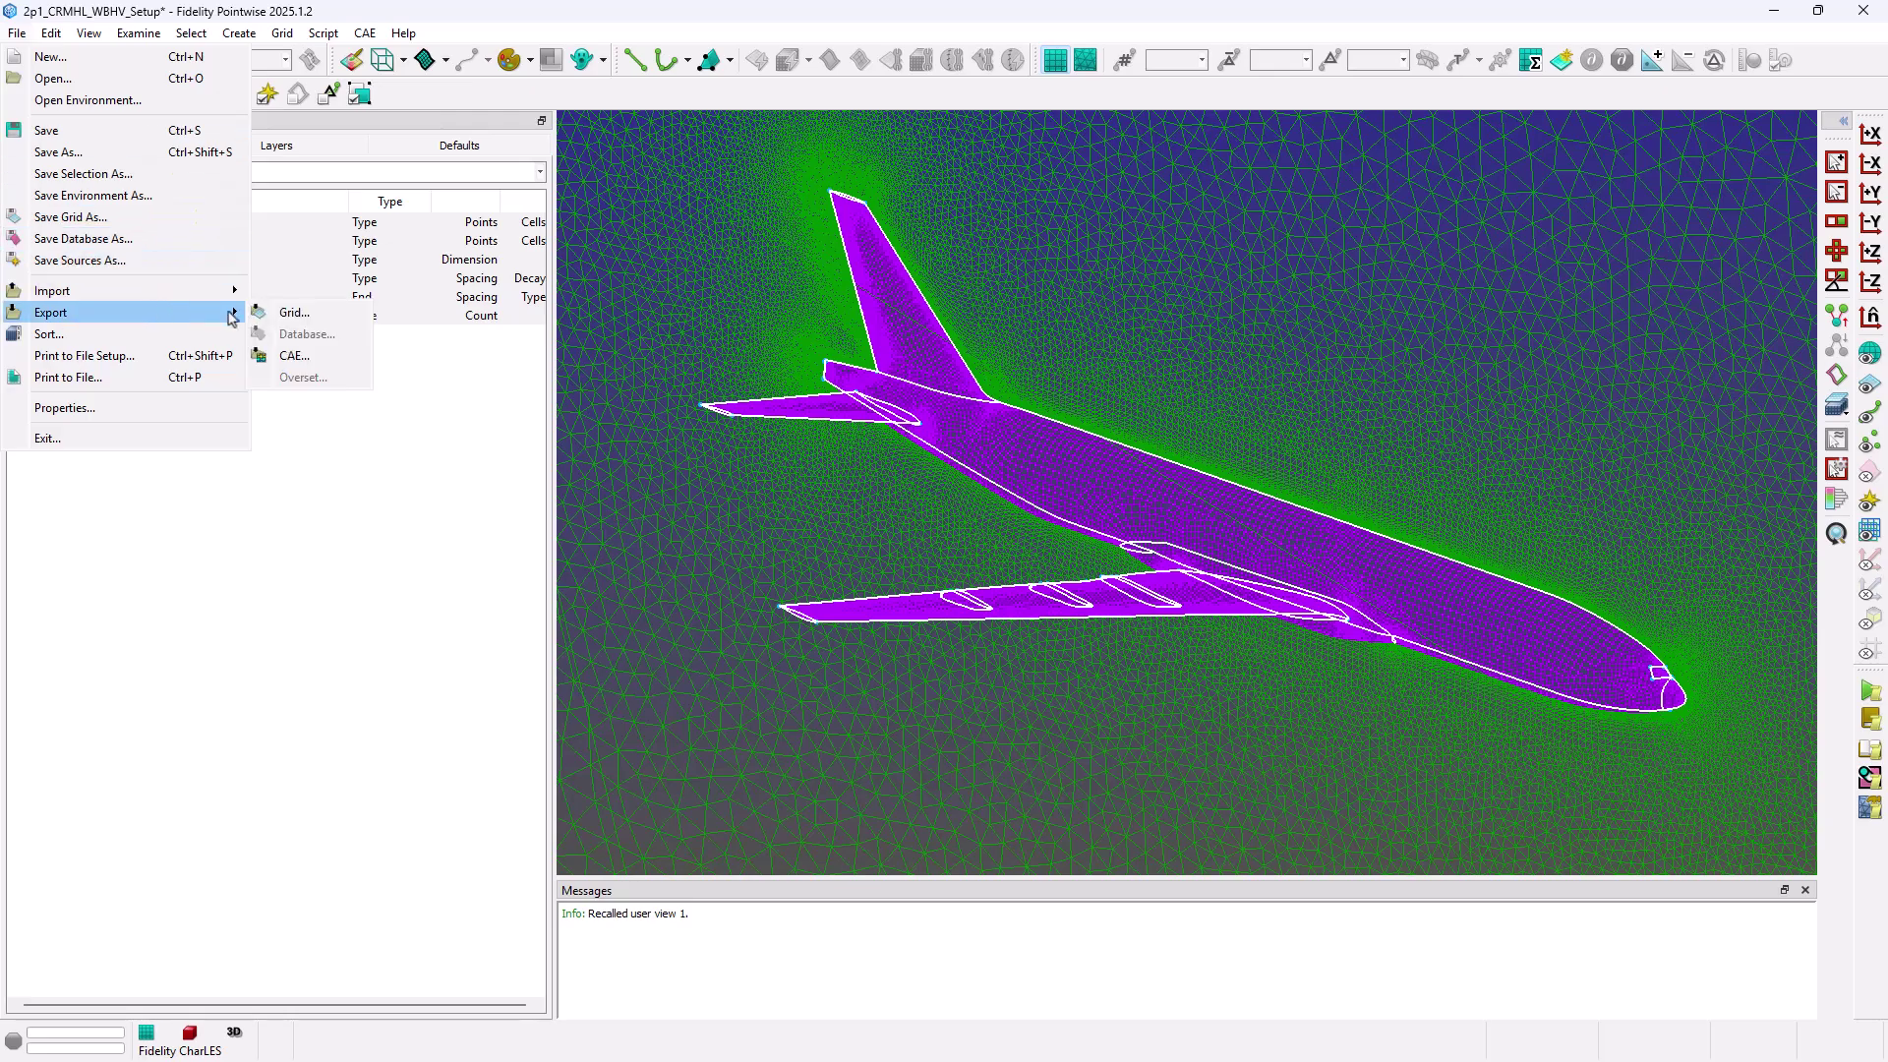
left_click(325, 364)
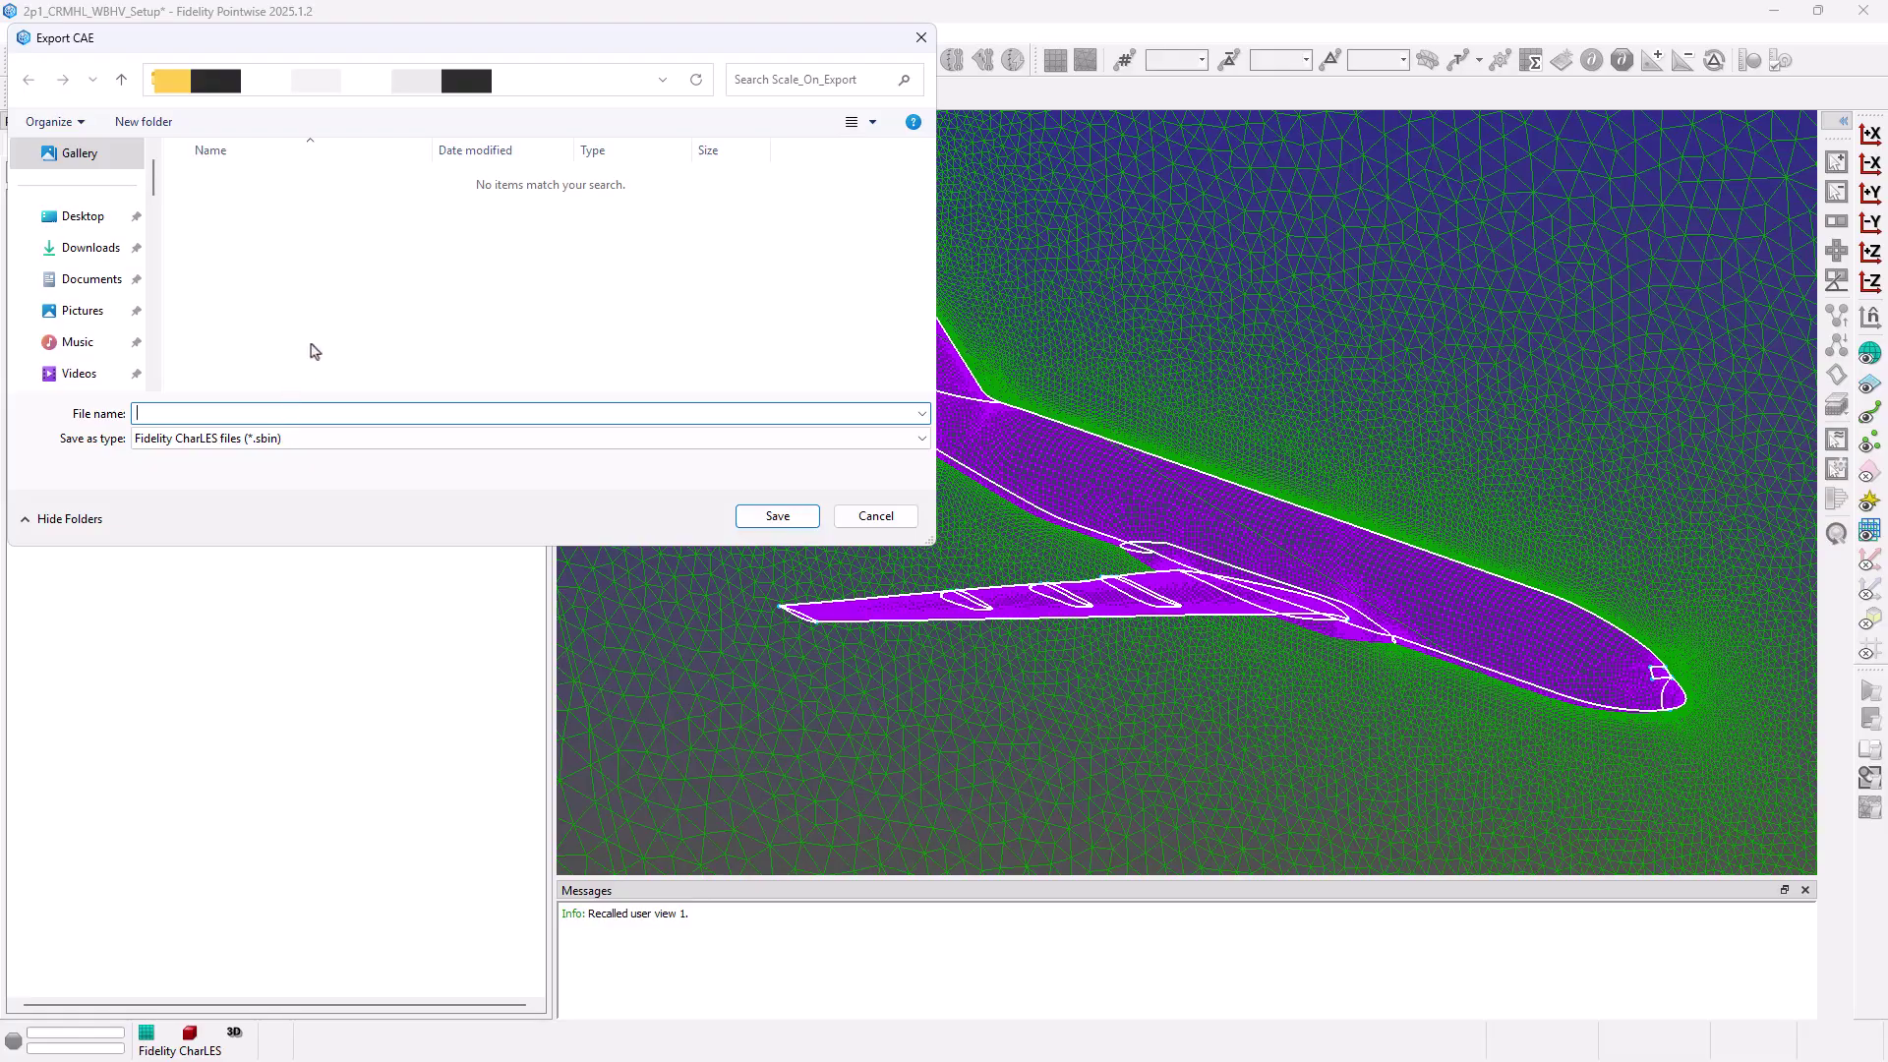
type("CRMHL")
key("Return")
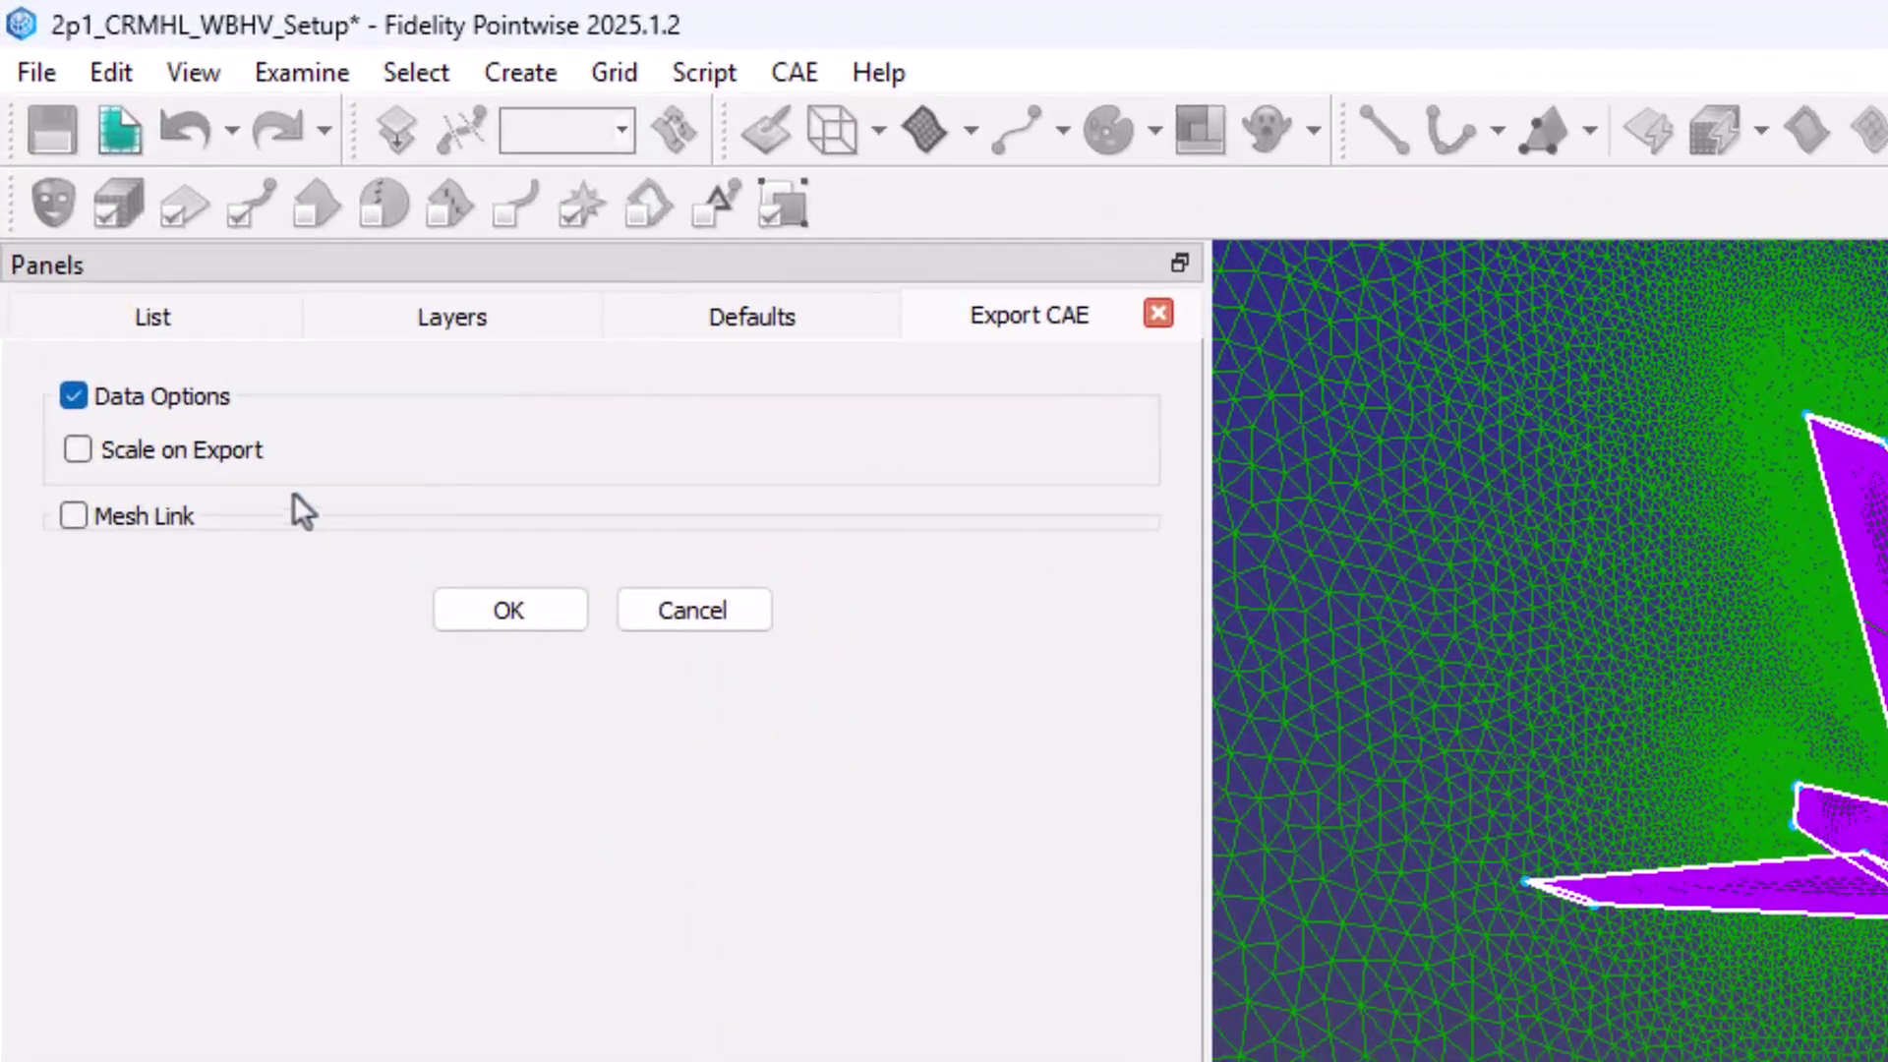
left_click(242, 455)
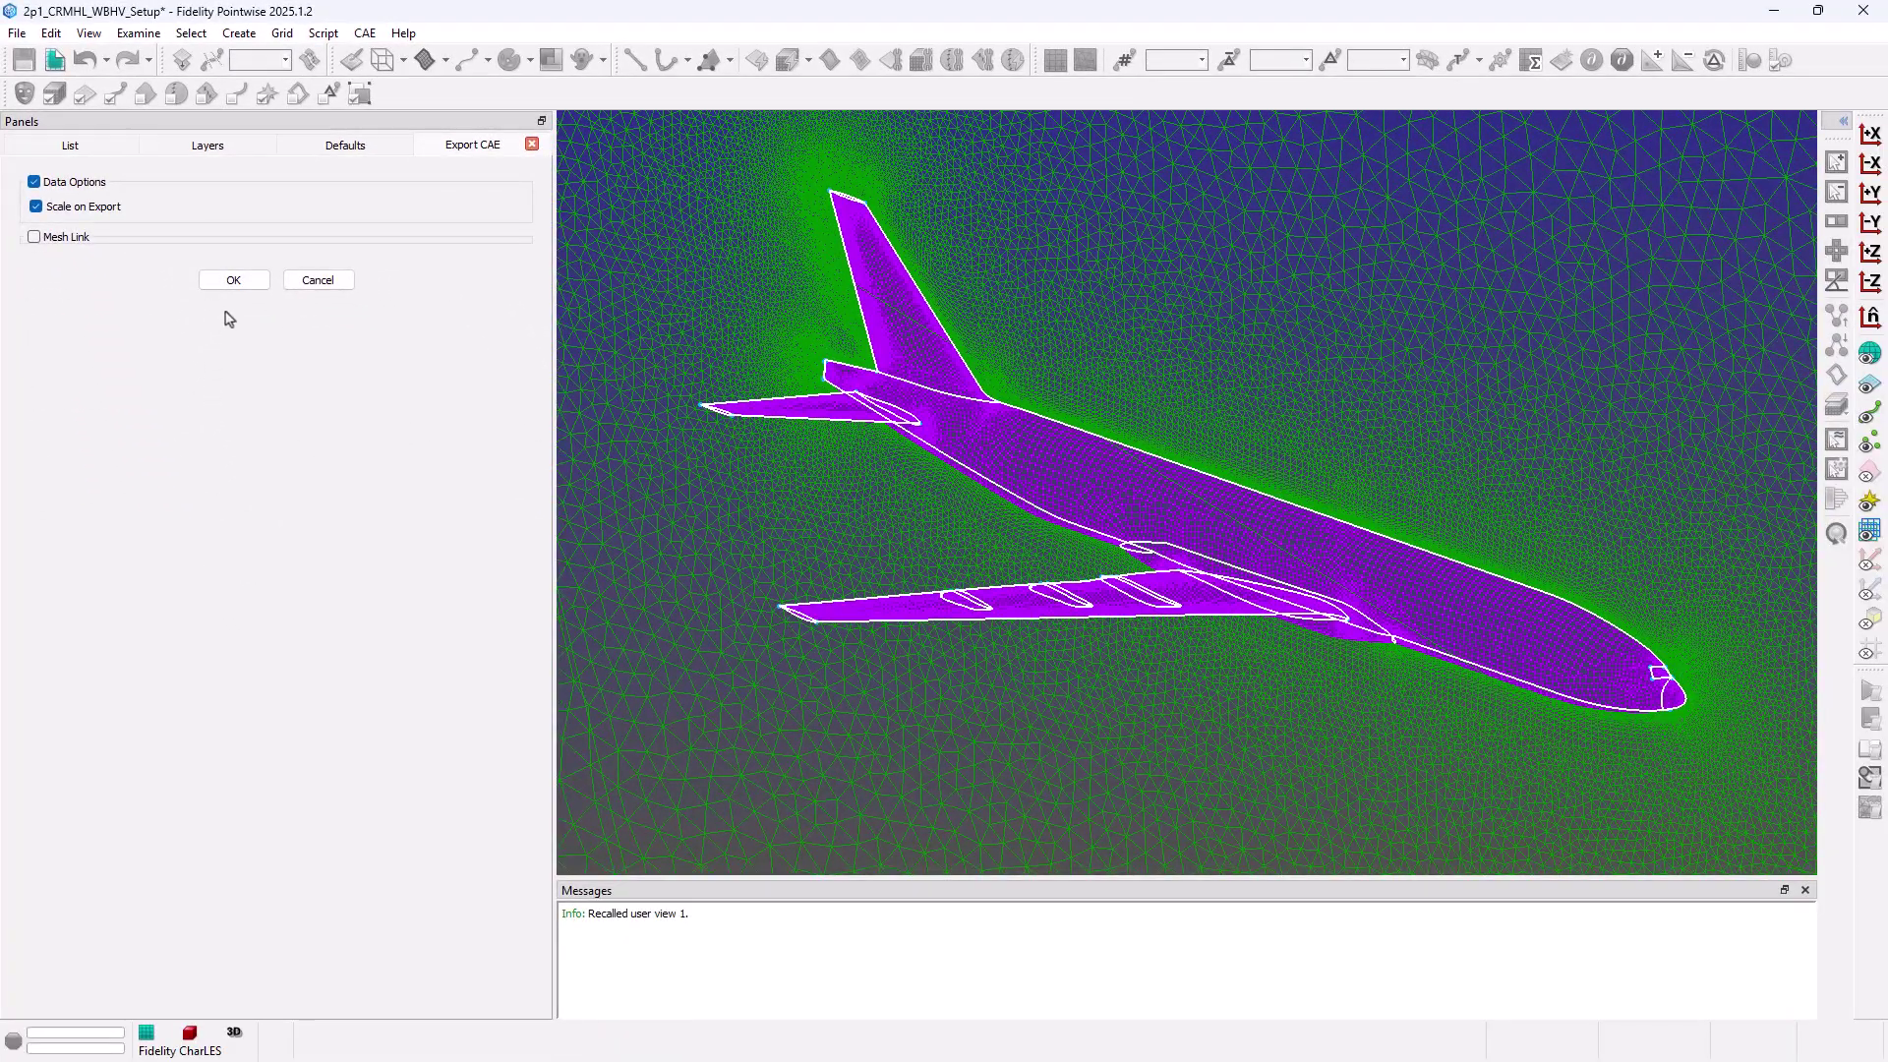
left_click(236, 280)
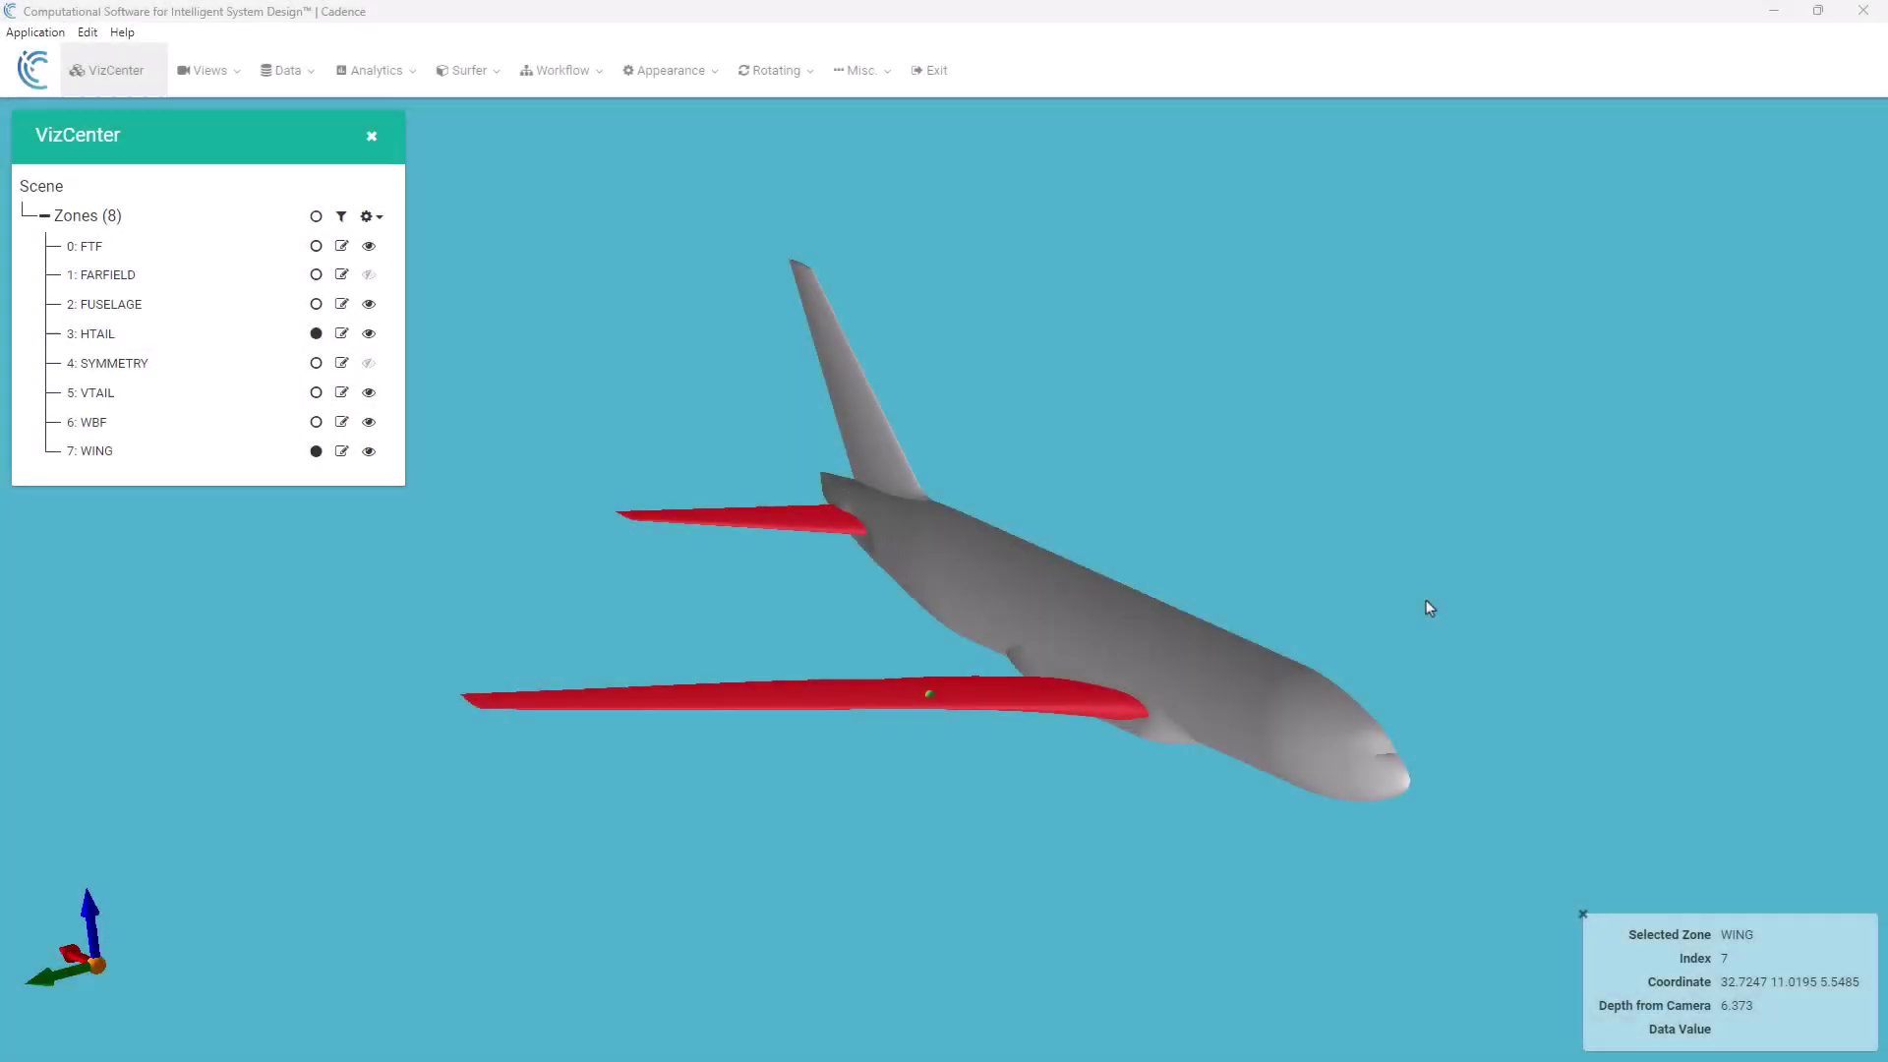
- In the Cadence VizCenter viewer, measure the distance from the fuselage's tail end to its nose, and dismiss the measurement
mouse_move(1514, 500)
left_mouse_down()
mouse_move(1643, 586)
mouse_move(1626, 637)
left_mouse_up()
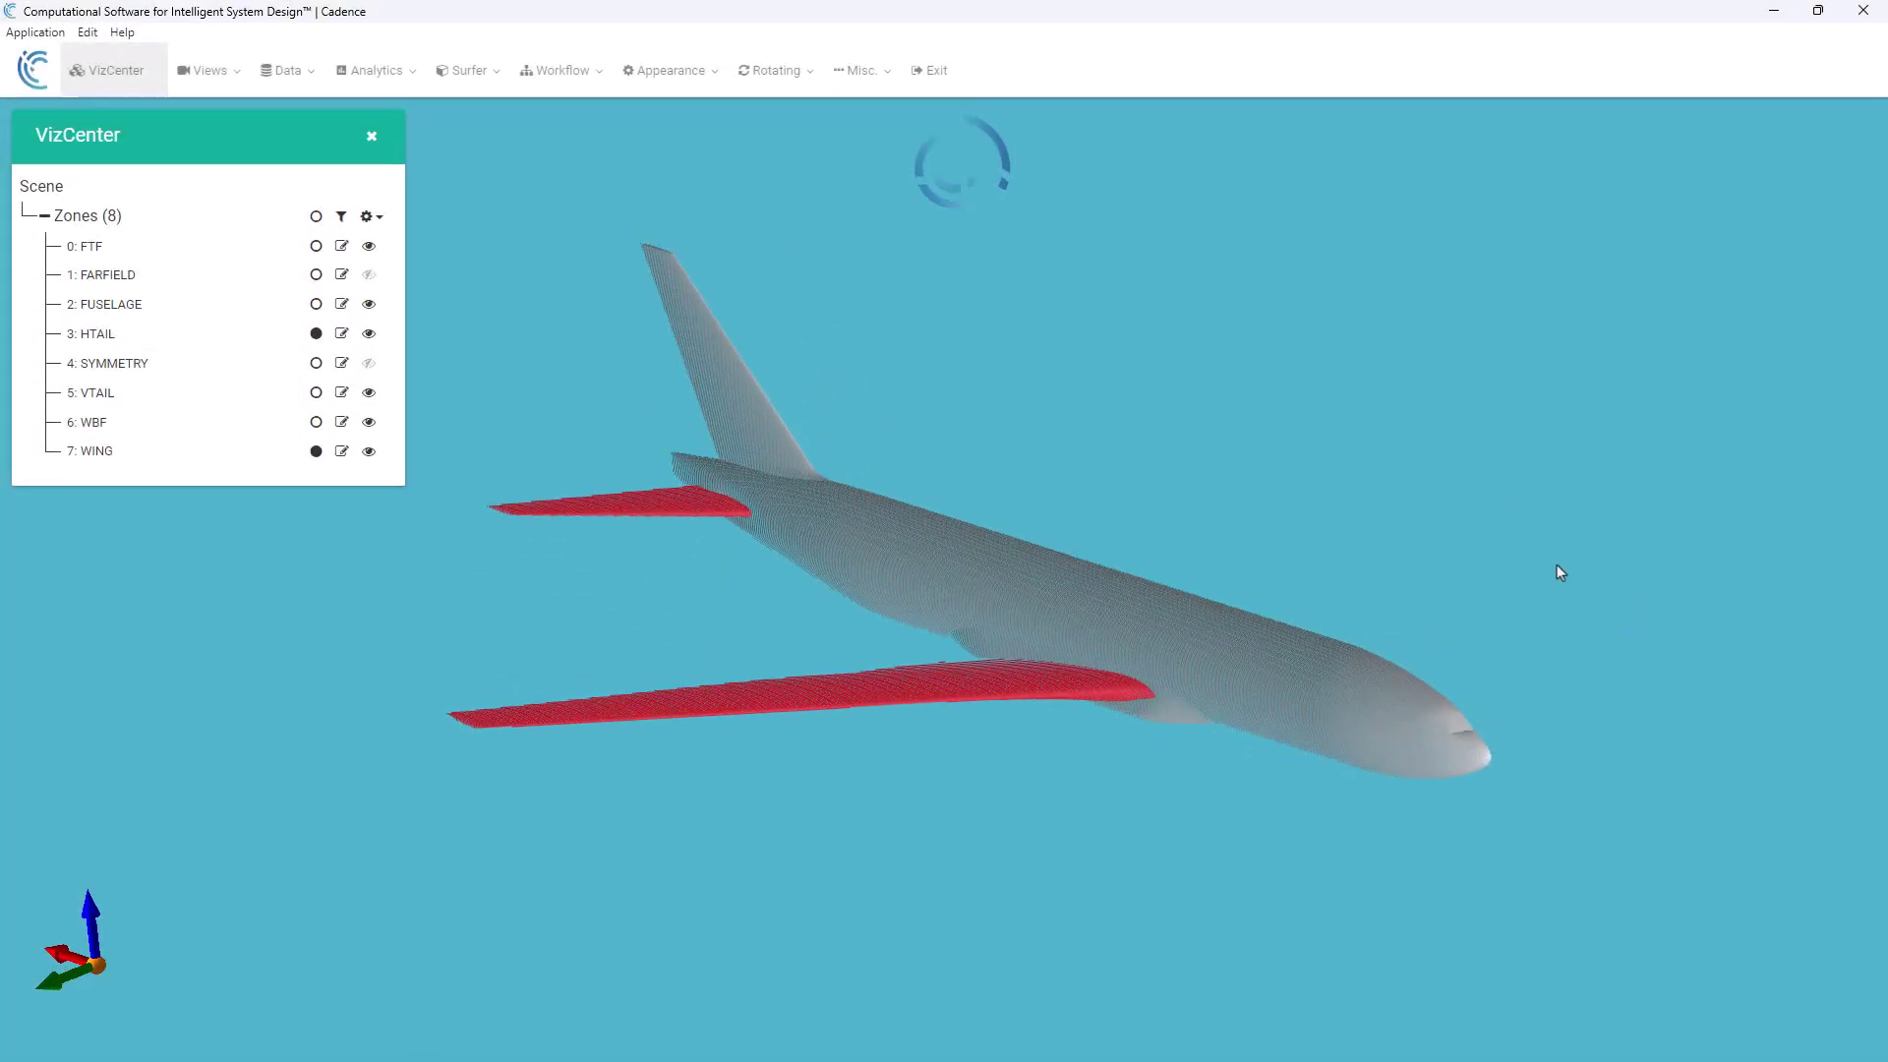
left_click(952, 315)
left_click(764, 77)
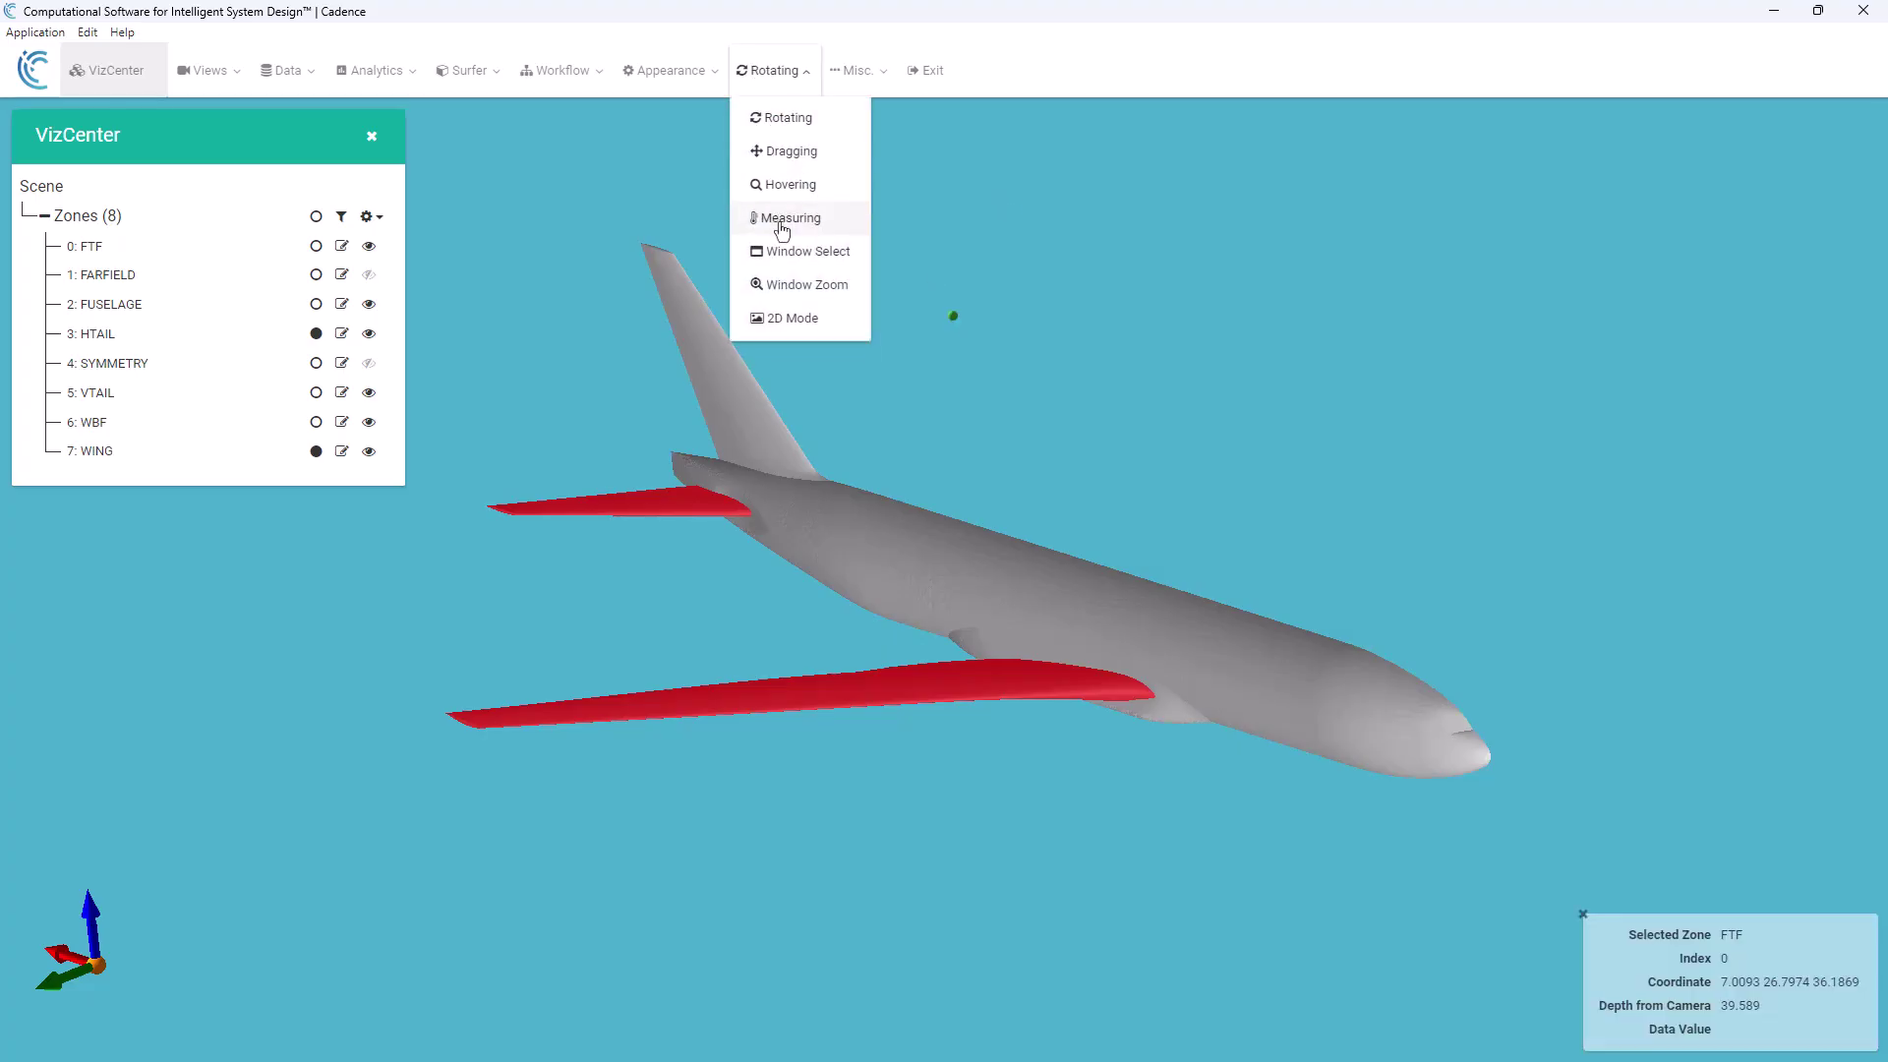
left_click(772, 215)
left_click(671, 455)
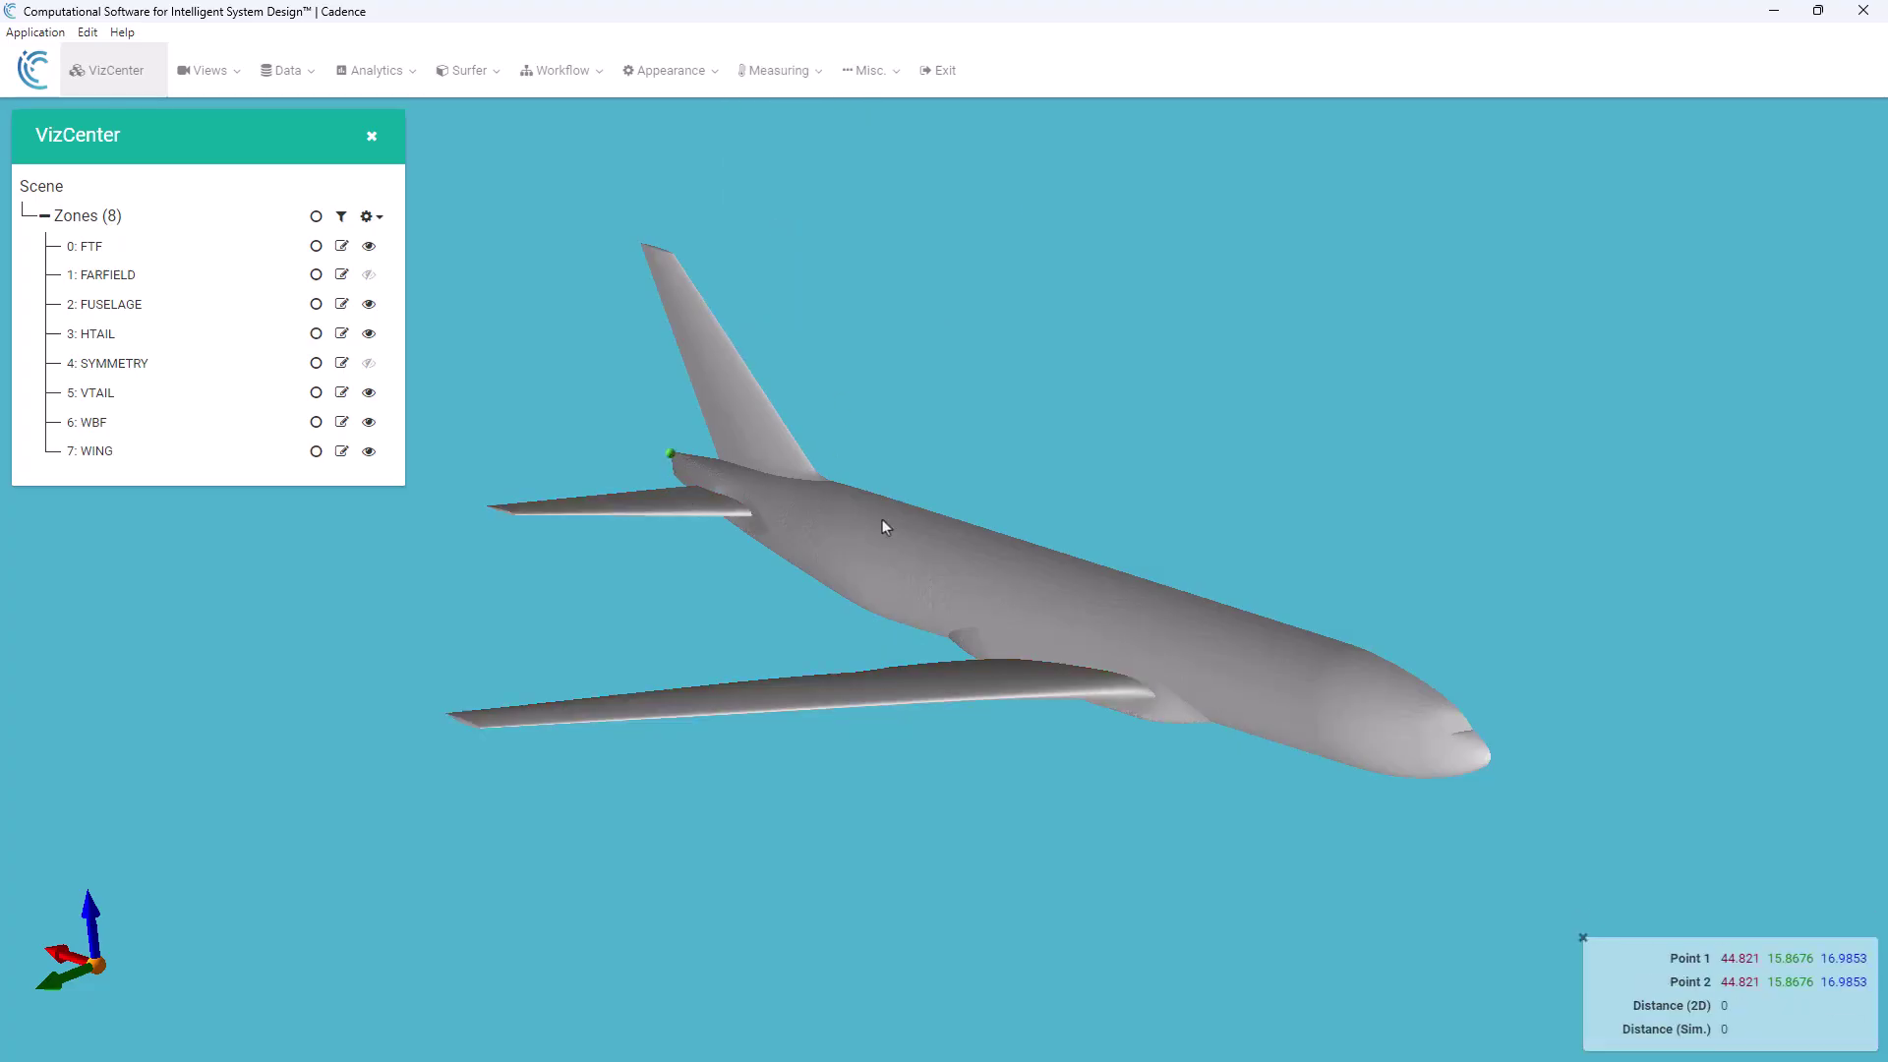
left_click(1484, 762)
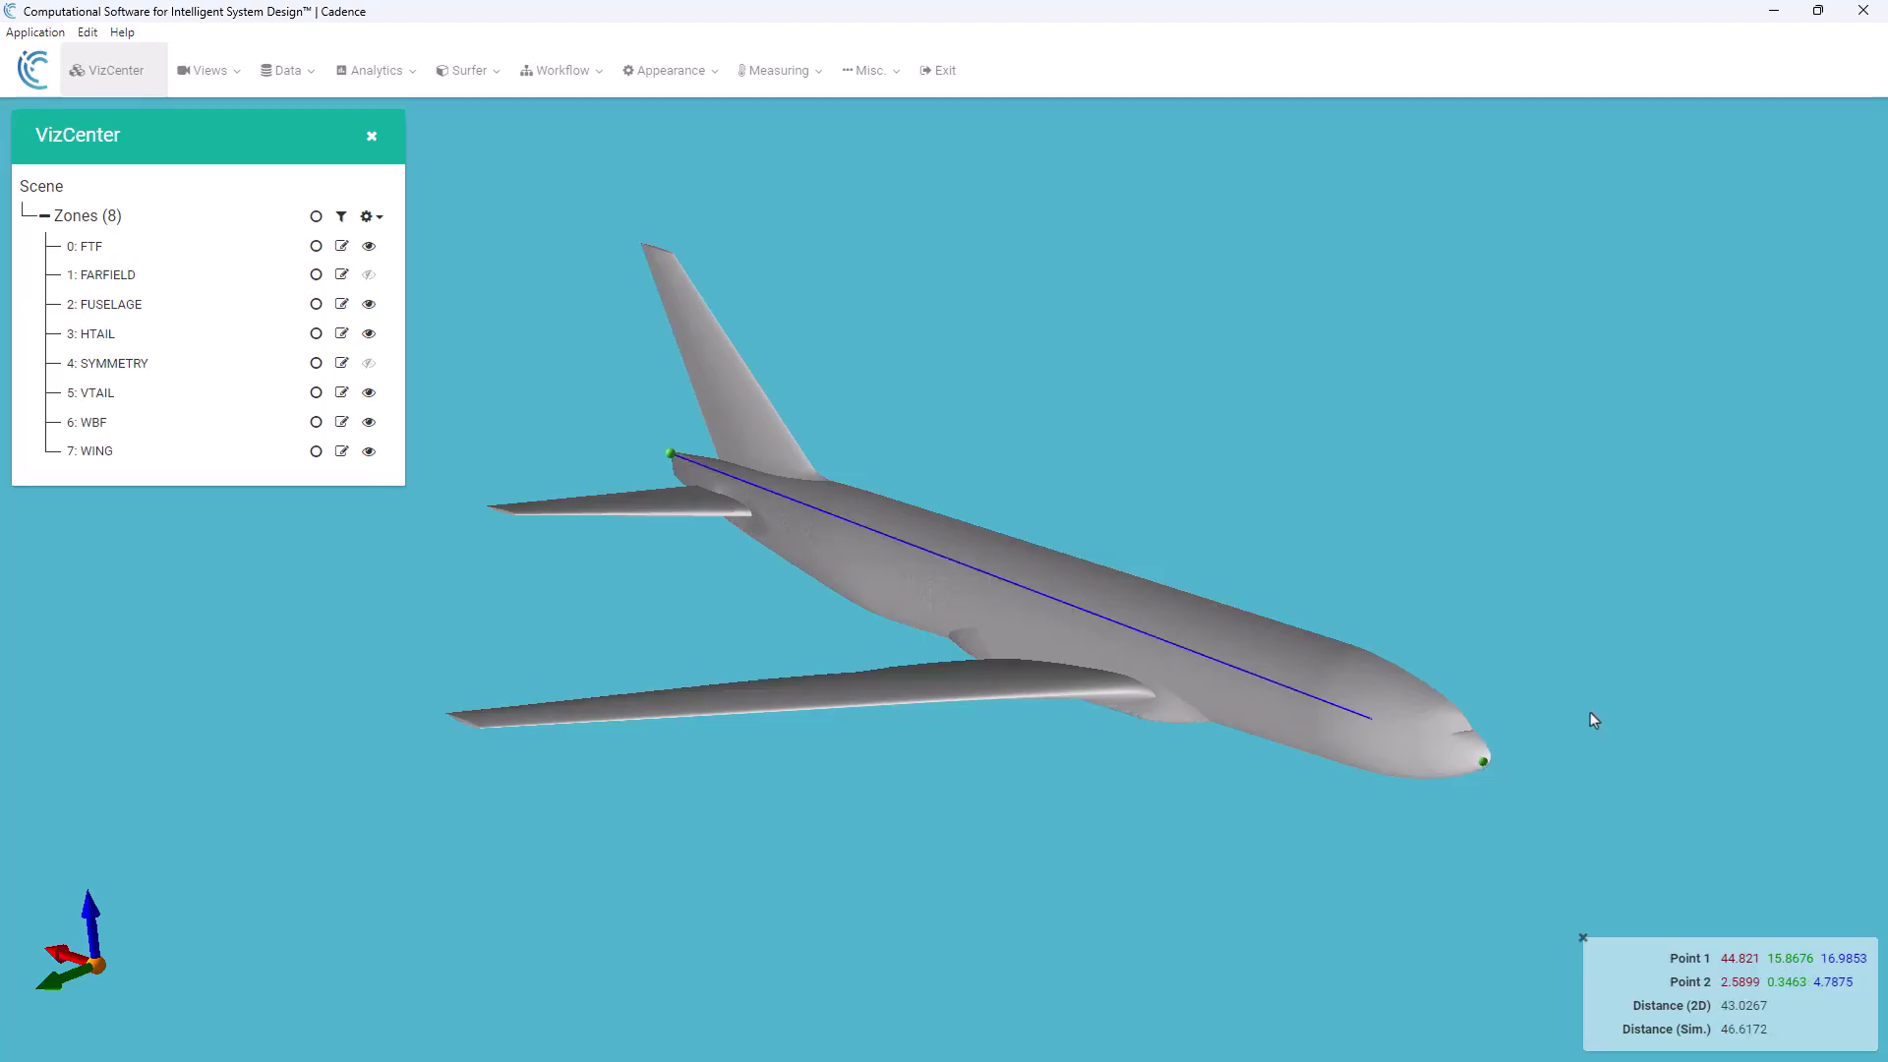
left_click(1583, 937)
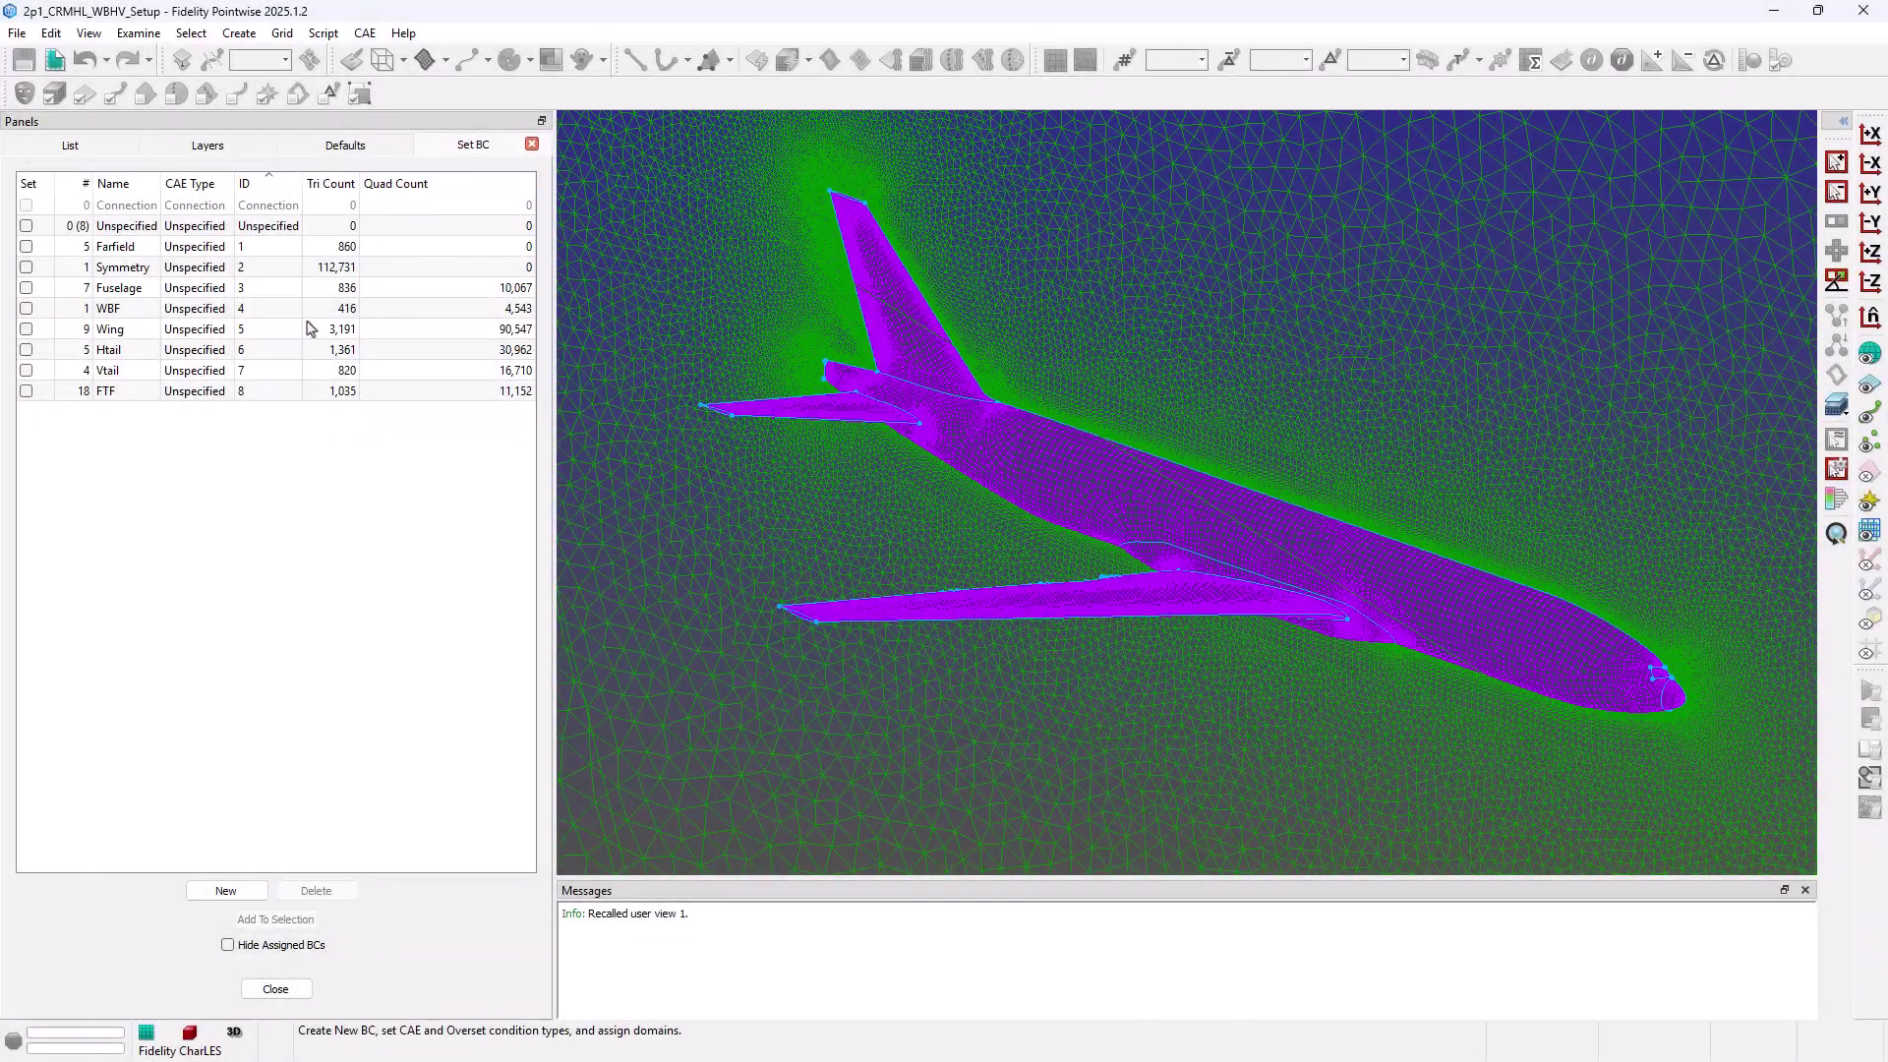
- Back in Fidelity Pointwise, highlight the Wing, Htail, Vtail and FTF boundary conditions again to inspect their surfaces
left_click(118, 328)
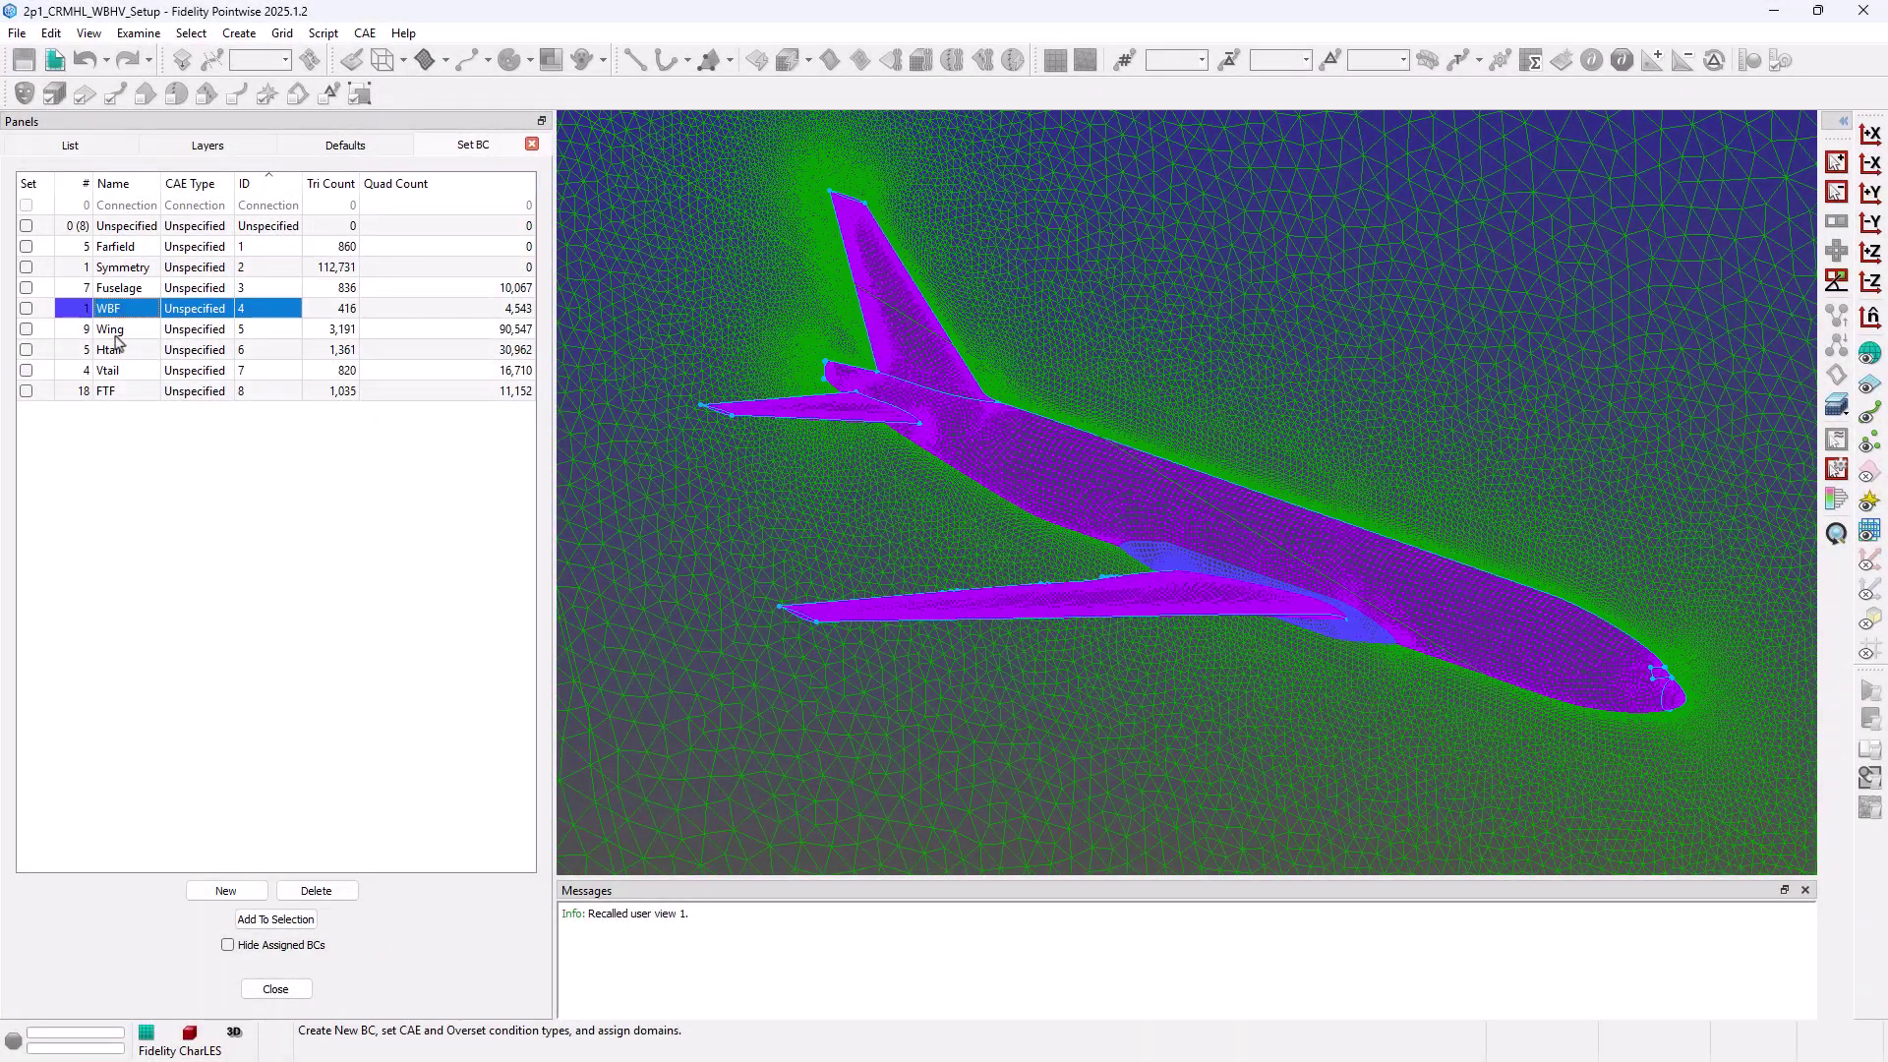
left_click(116, 355)
left_click(113, 373)
left_click(118, 394)
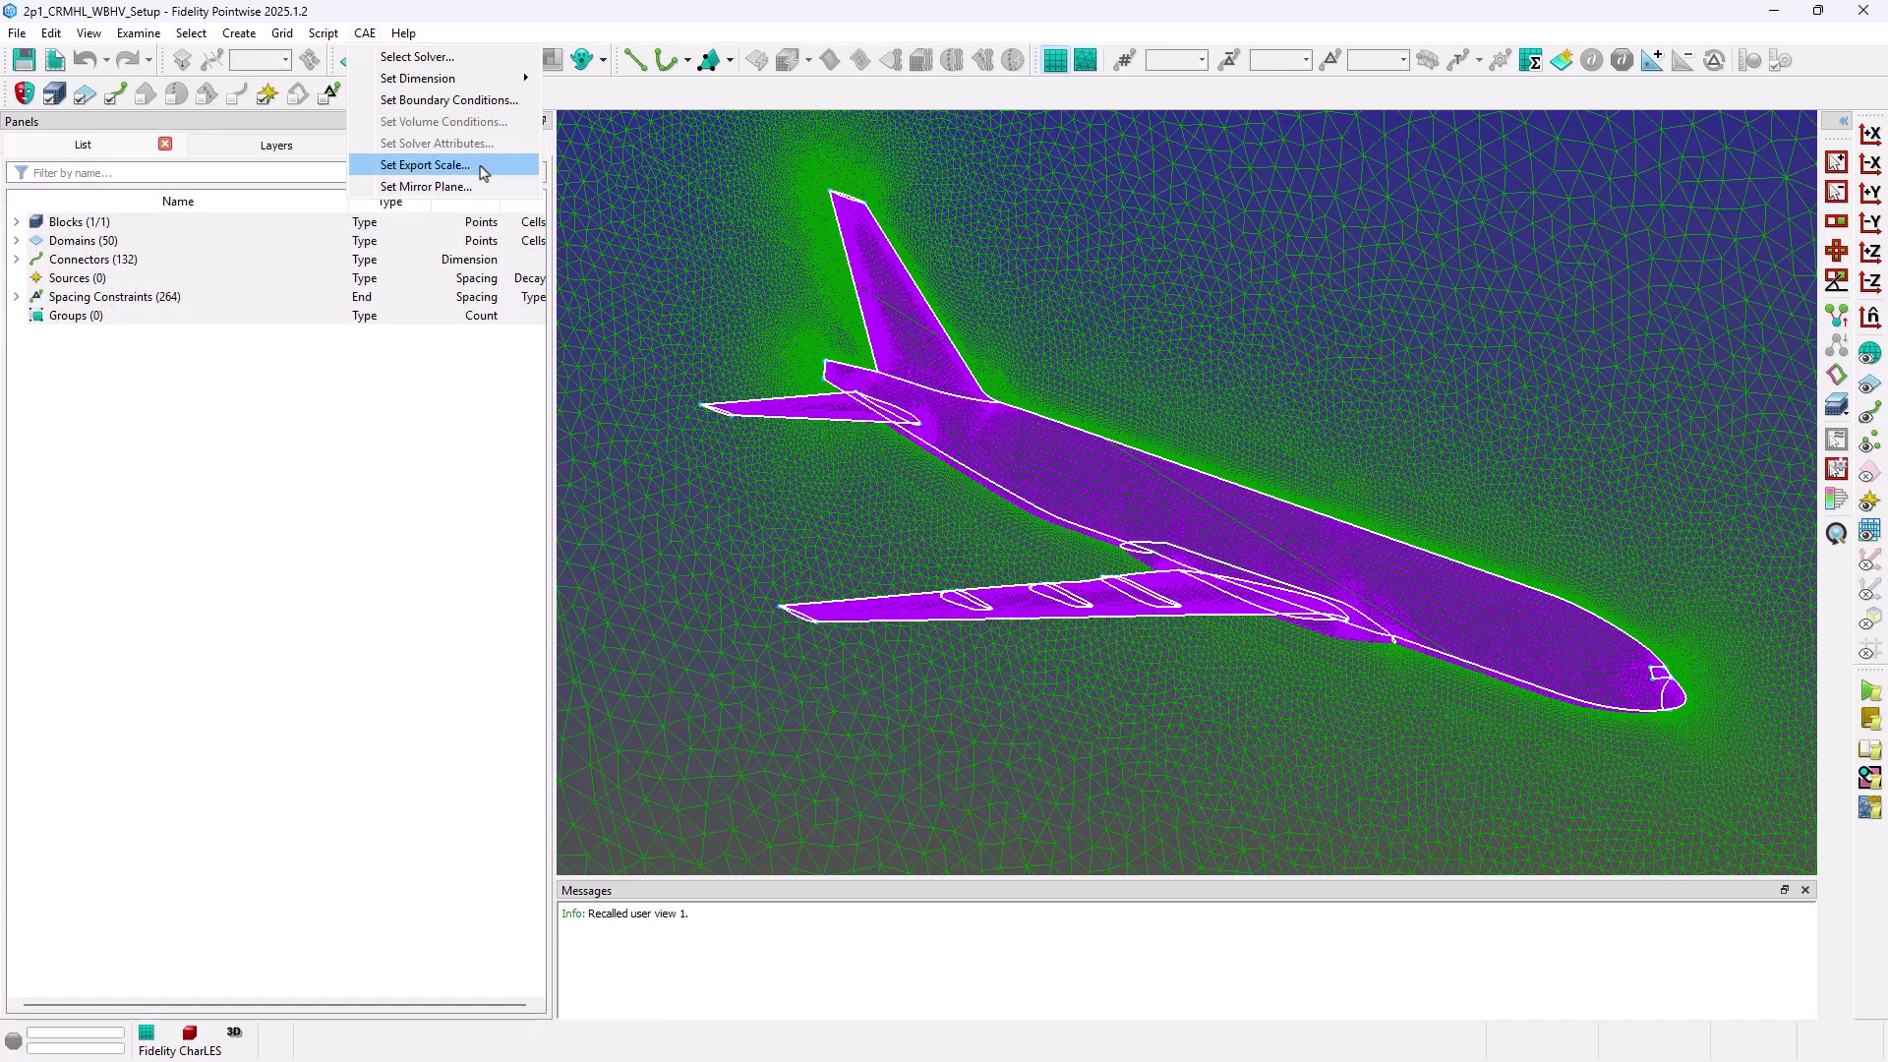
- Apply a units-based CAE export scale from in to m
left_click(425, 165)
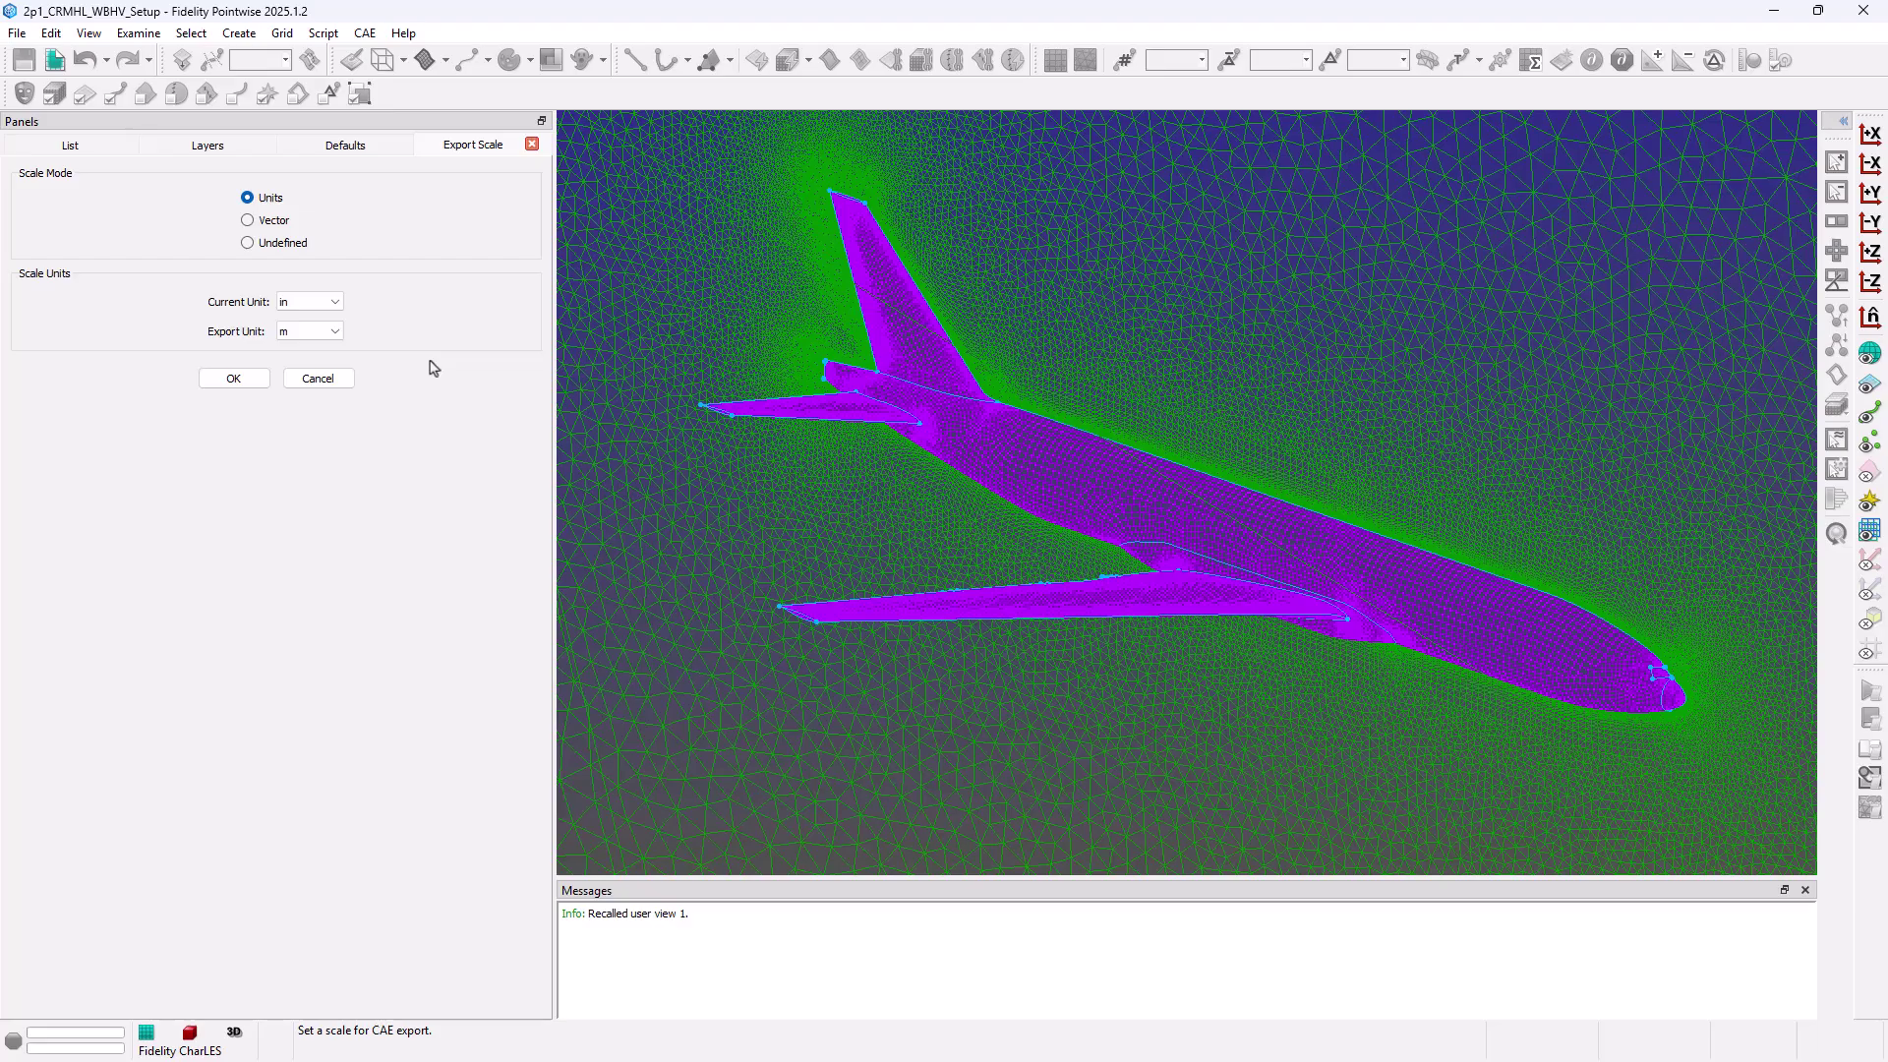
left_click(318, 378)
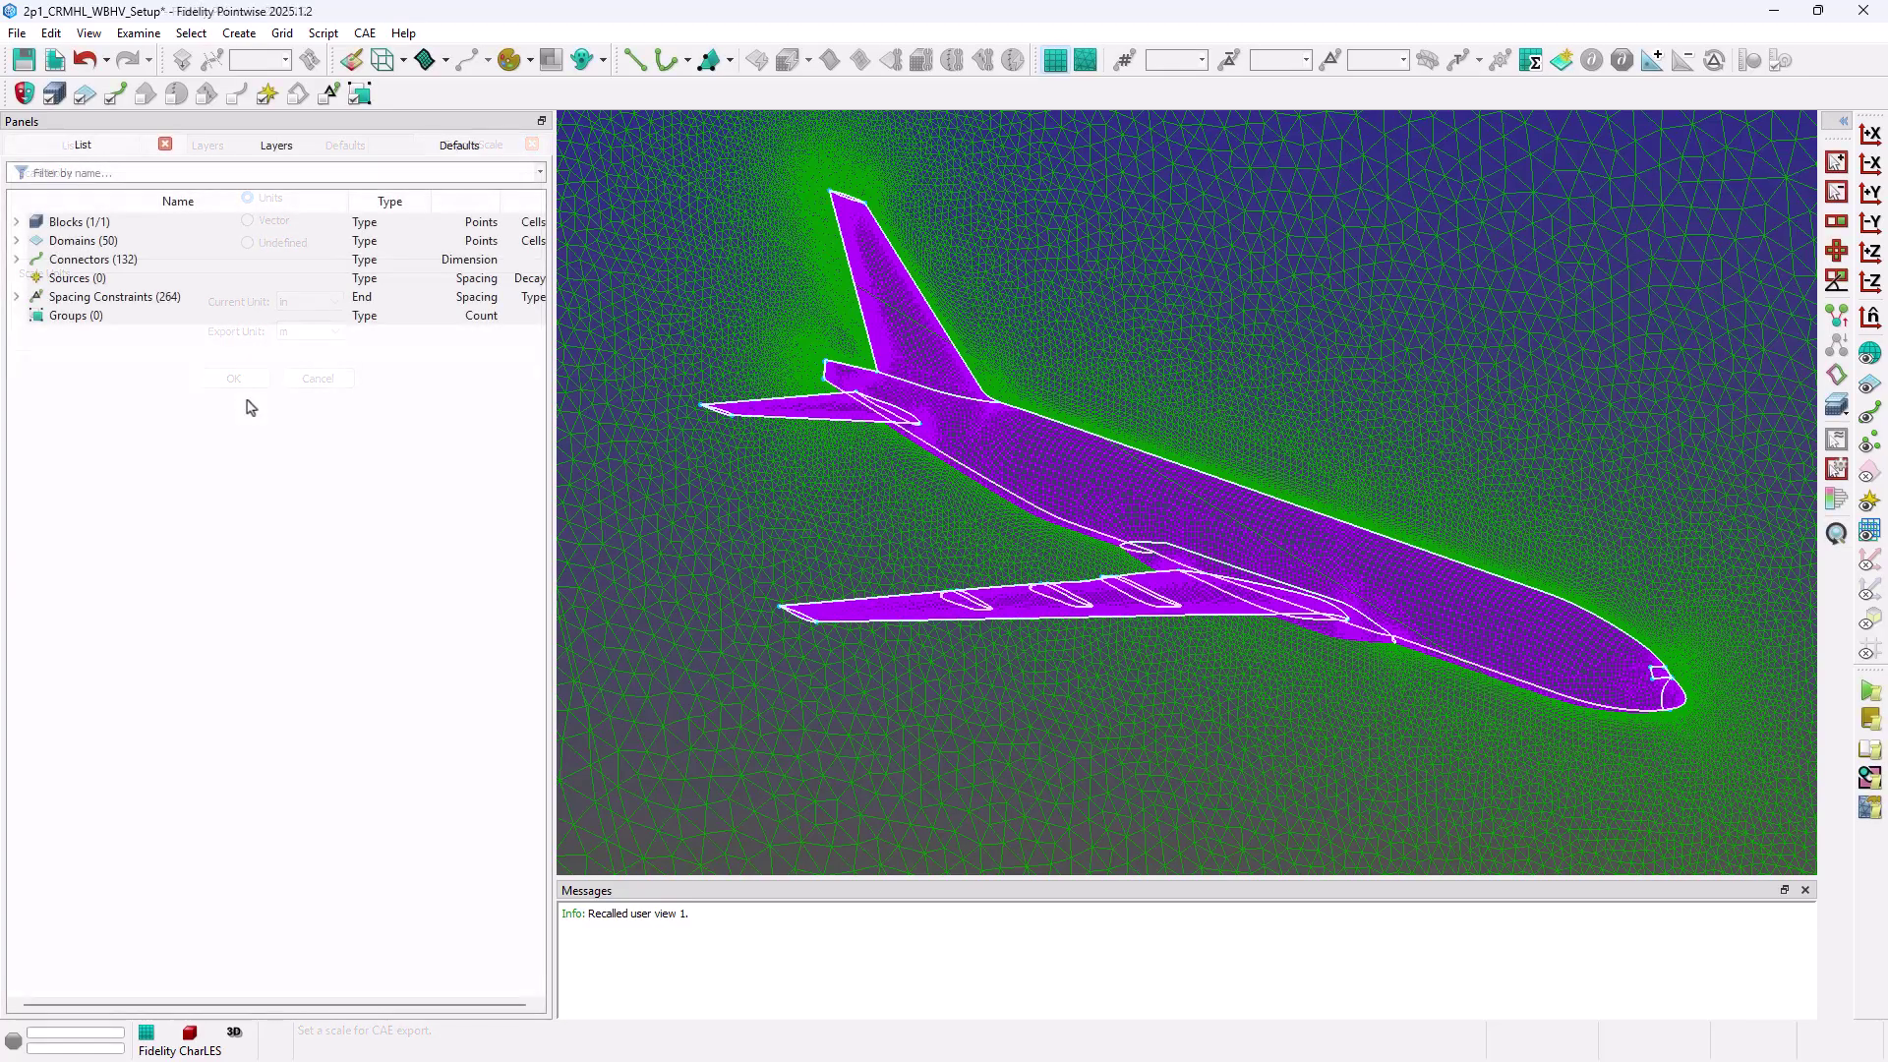
- Export the mesh for CAE with Scale on Export enabled and Mesh Link off
left_click(22, 34)
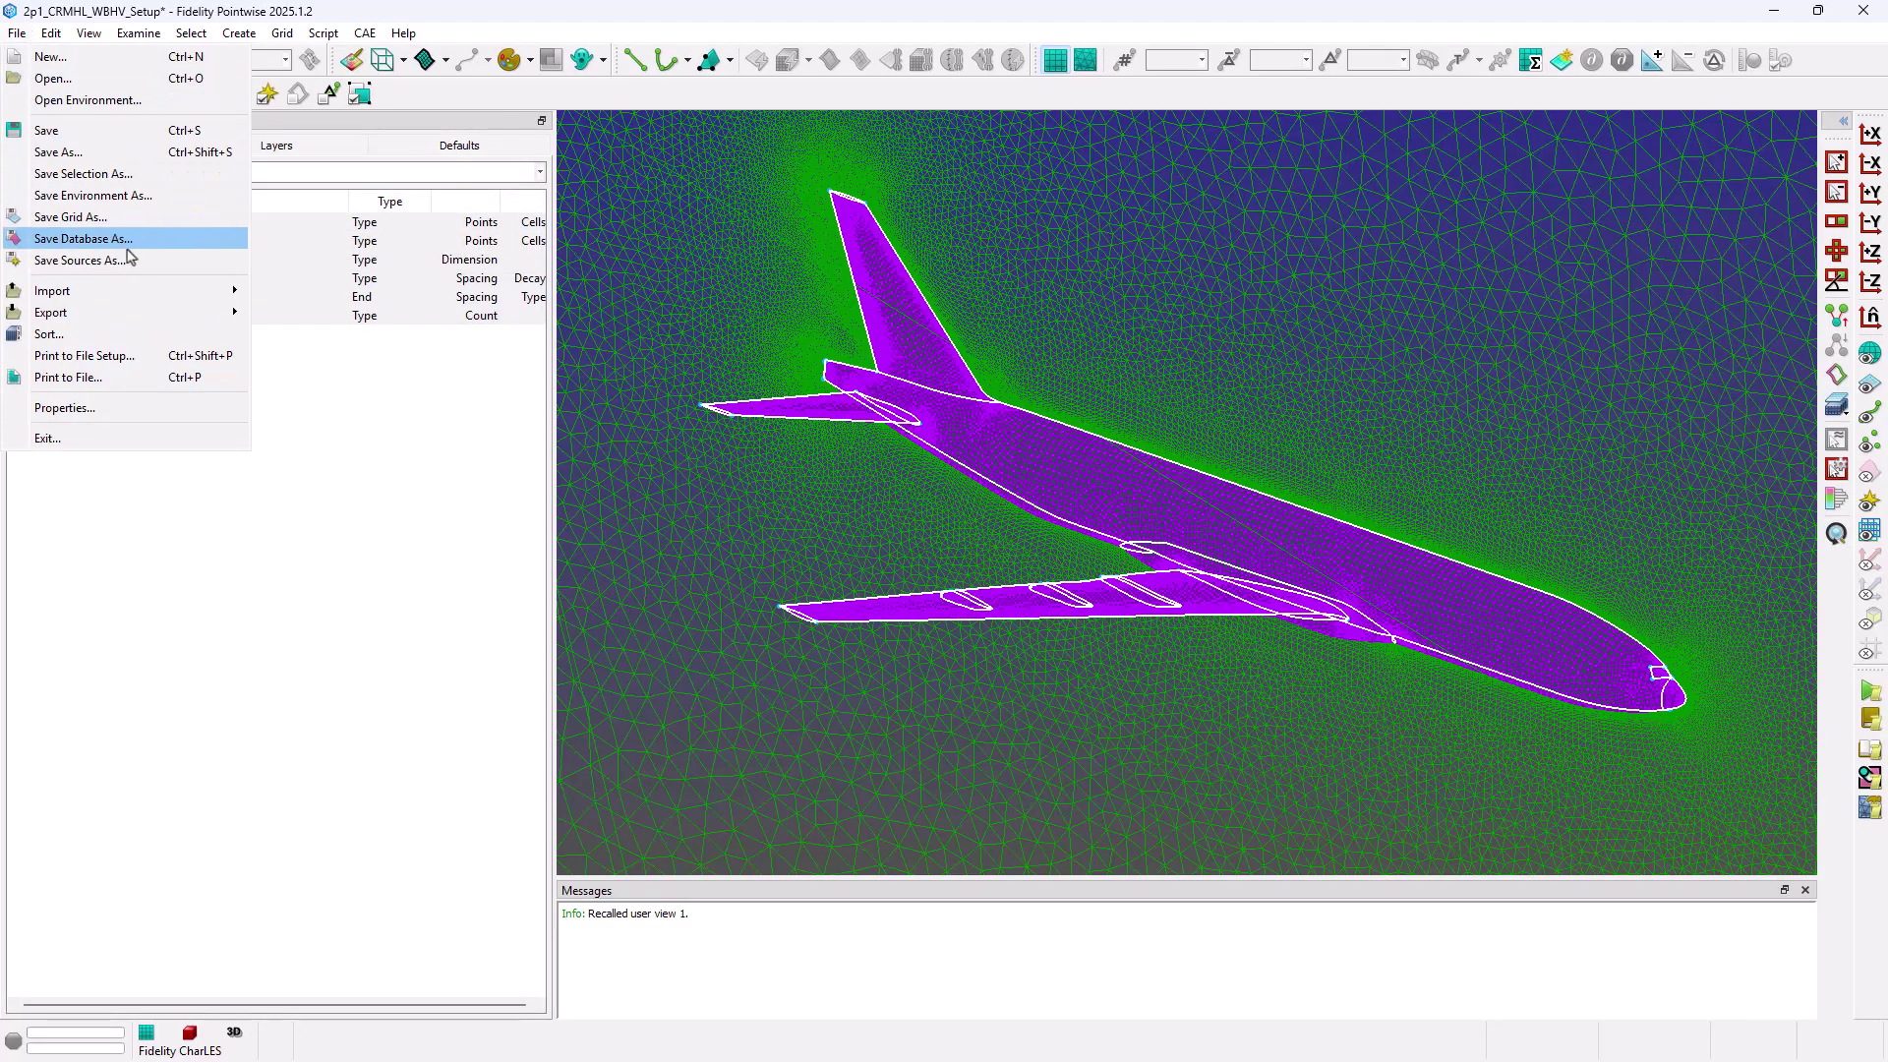
mouse_move(180, 315)
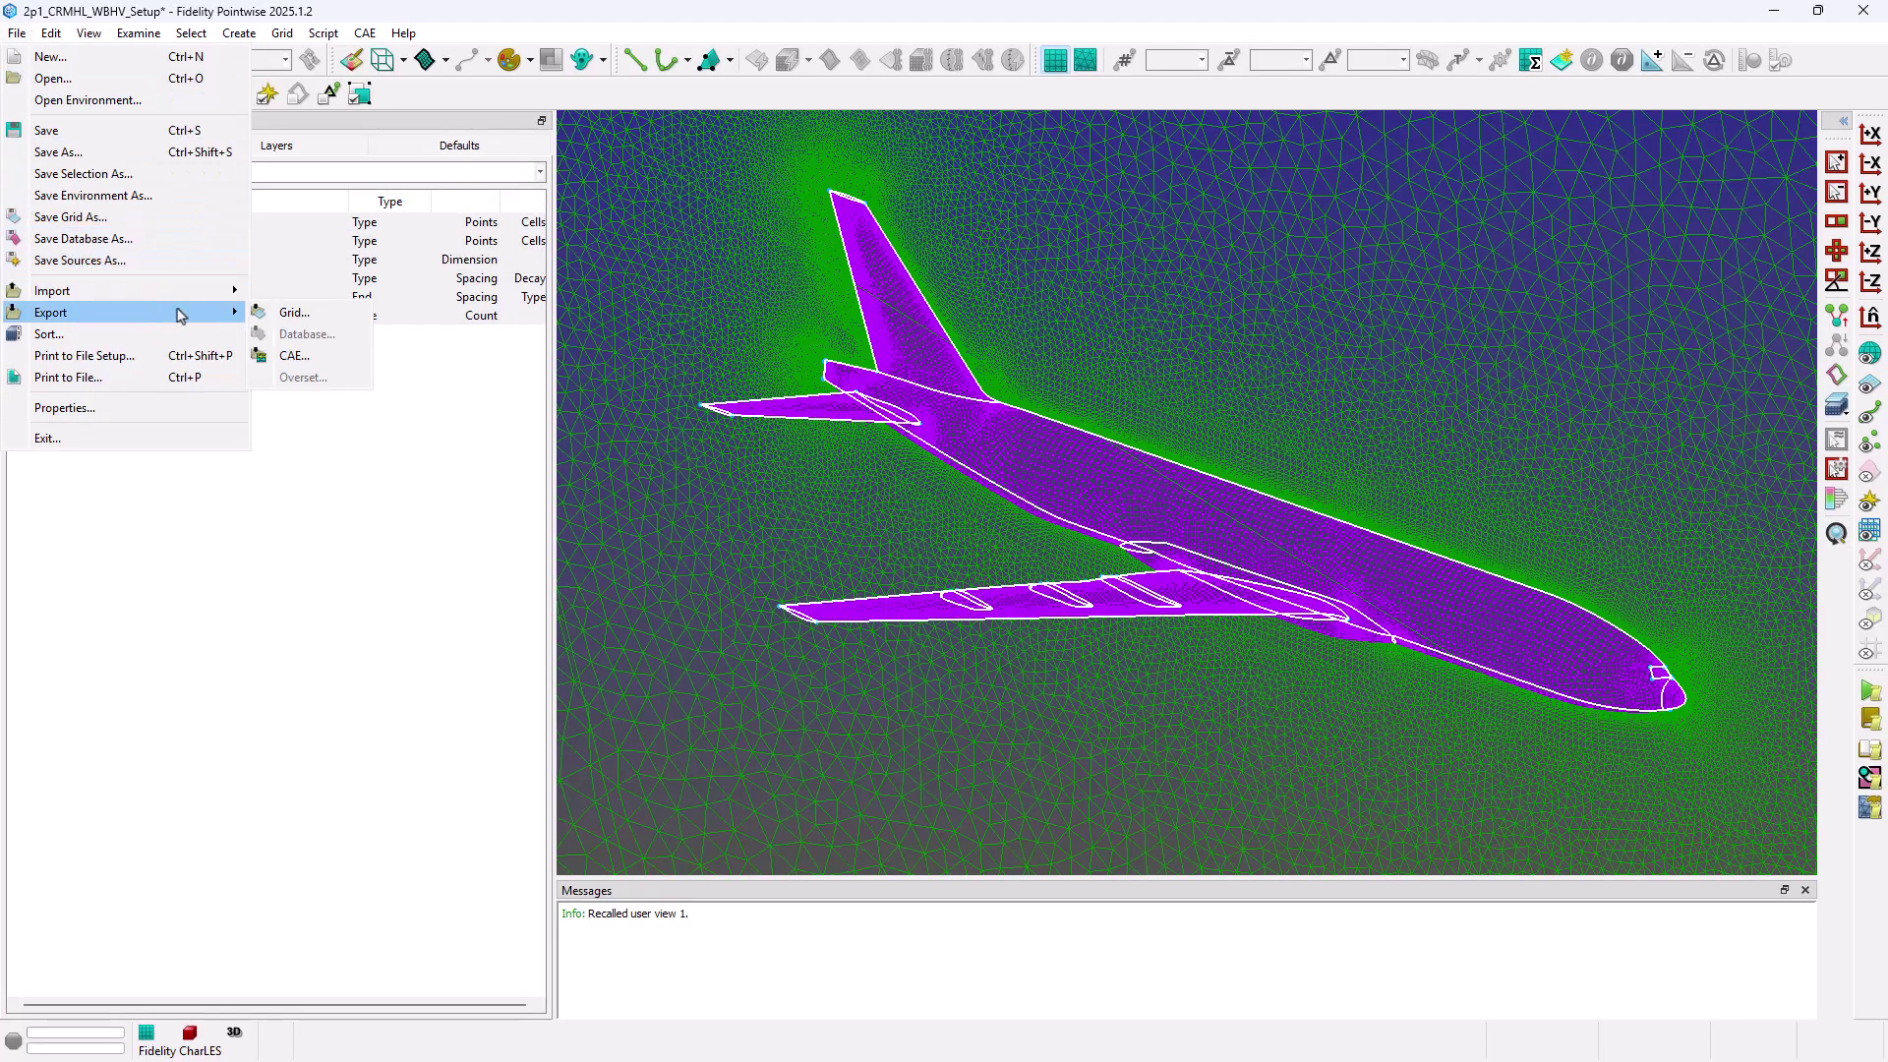
left_click(326, 362)
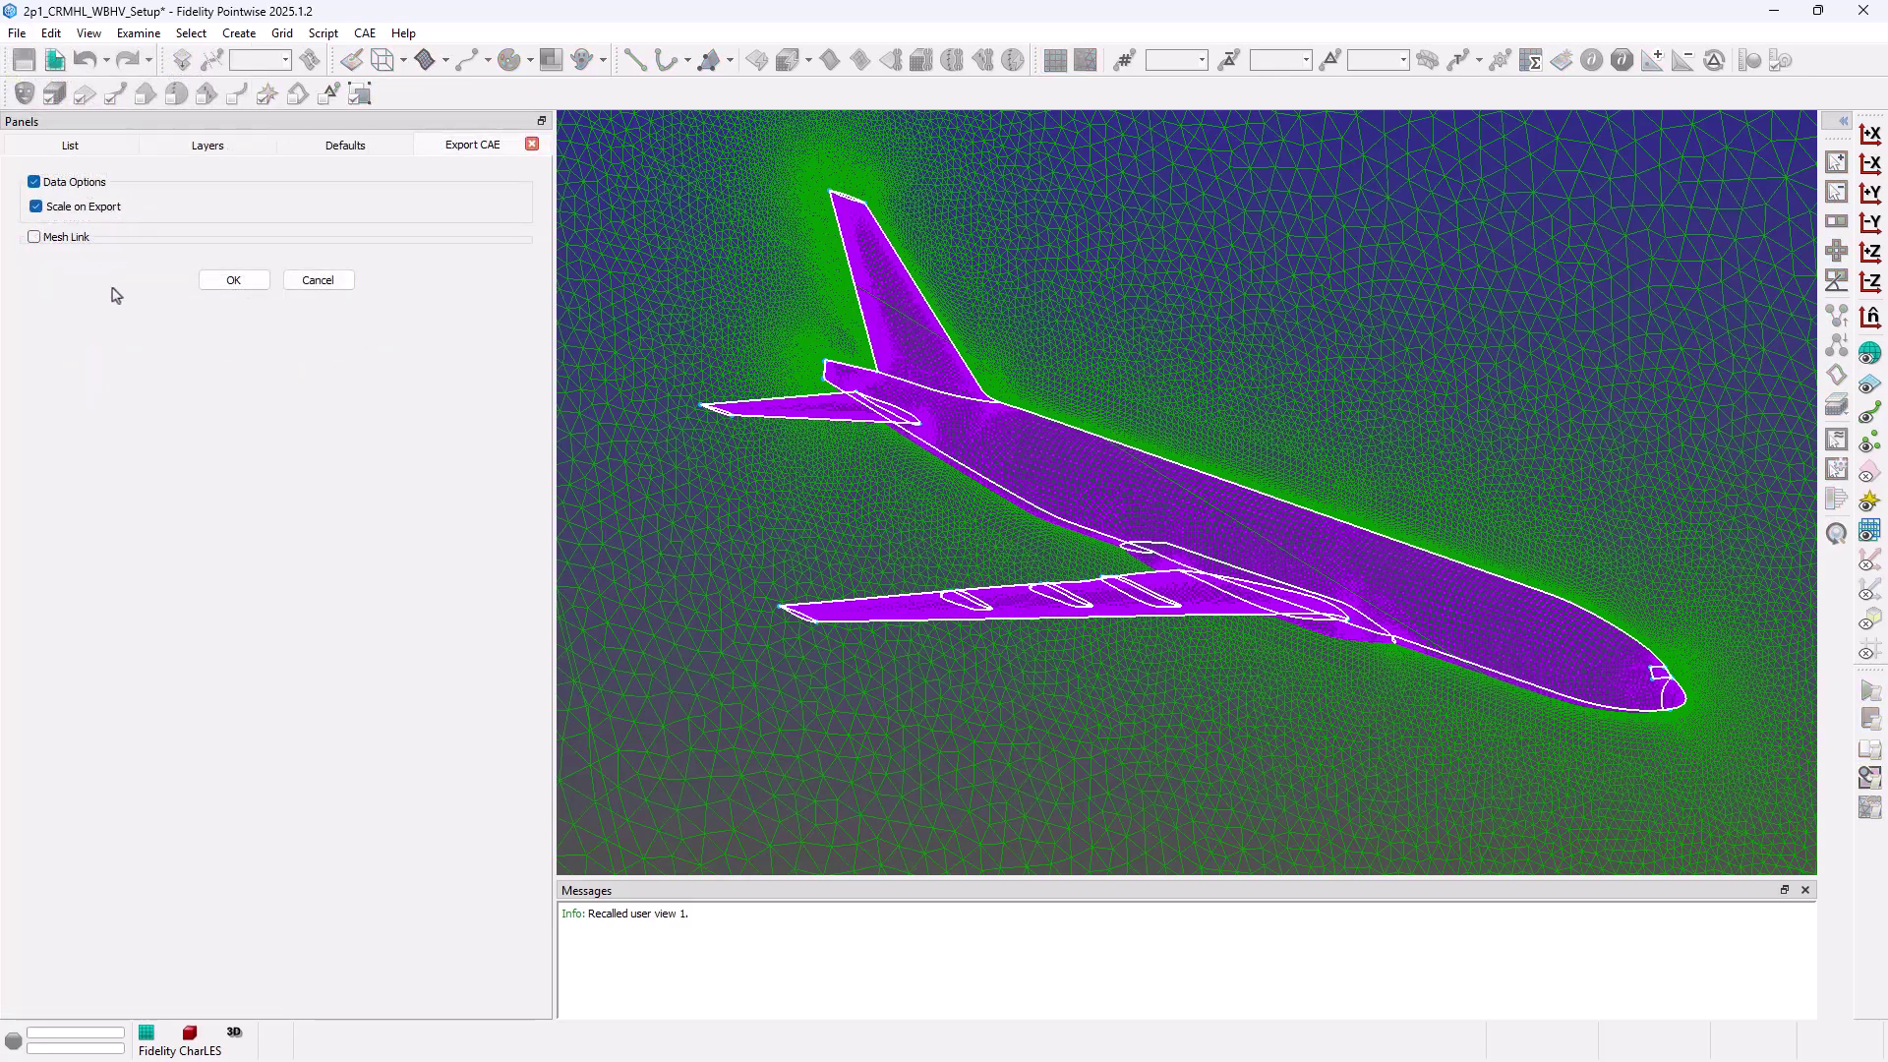